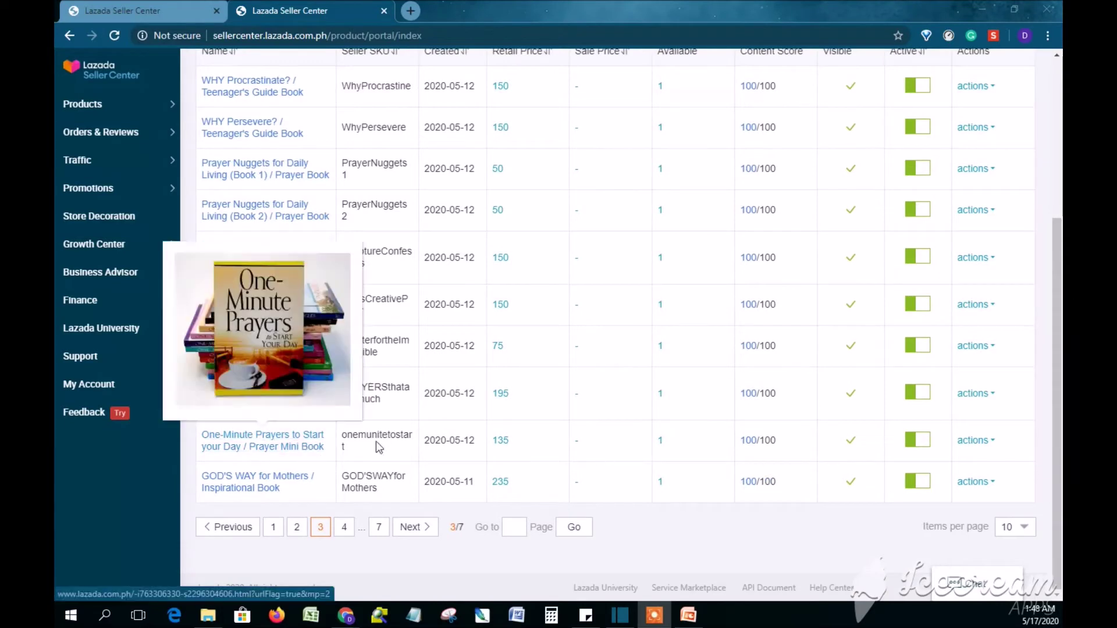
Open the "One-Minute Prayers to Start your Day" listing for editing and expand its full set of product attributes.
{"action": "left_click", "coordinate": [986, 442]}
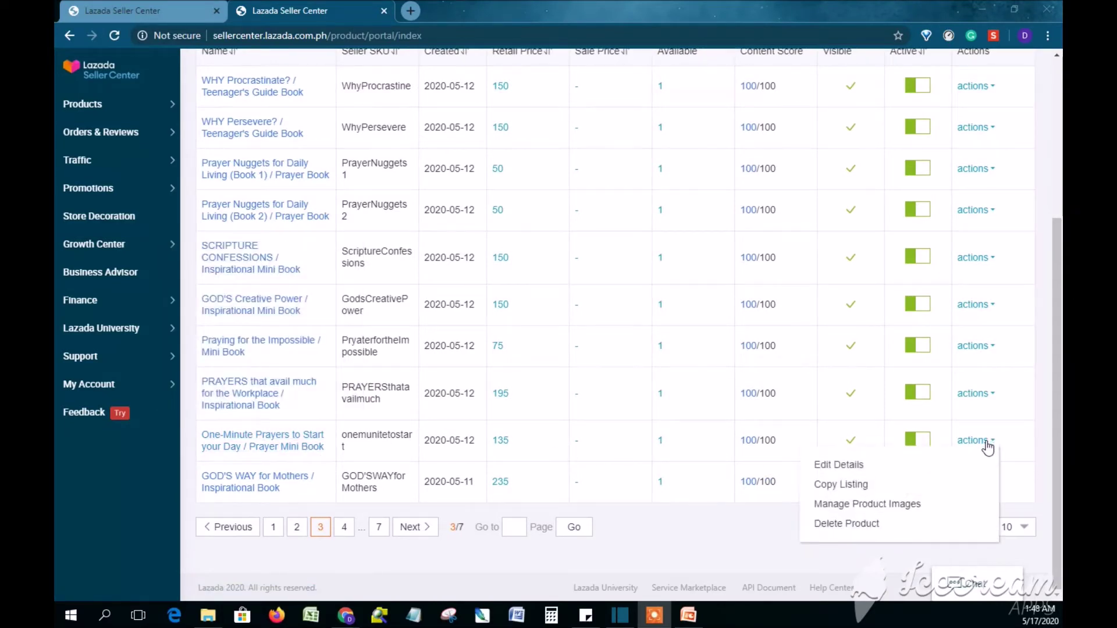
{"action": "left_click", "coordinate": [835, 469]}
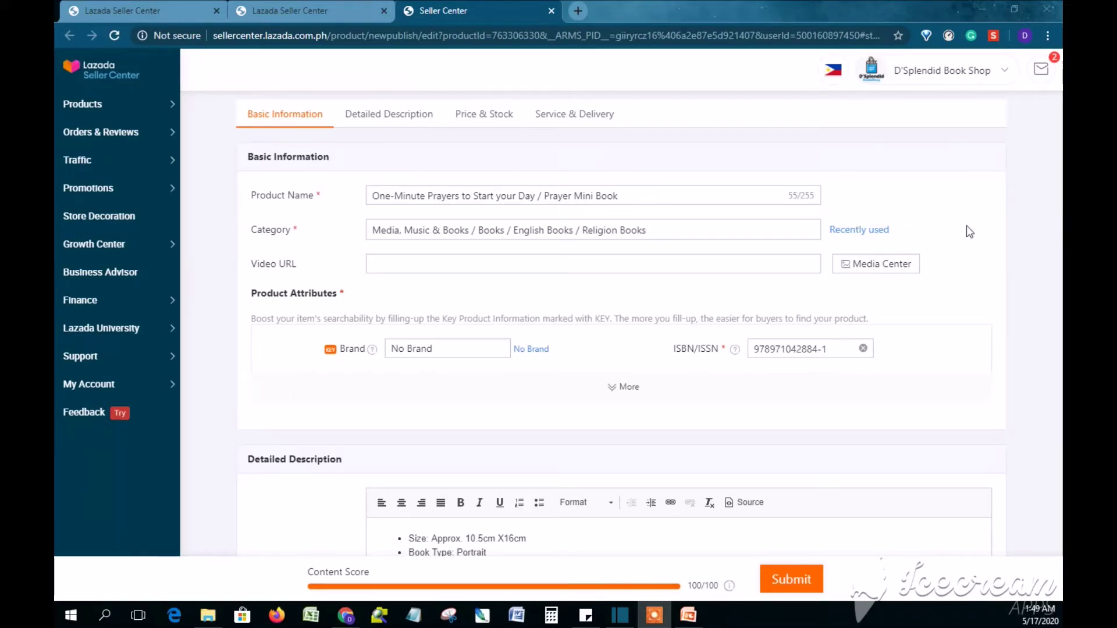
{"action": "scroll", "coordinate": [987, 228], "scroll_direction": "down", "scroll_amount": 15}
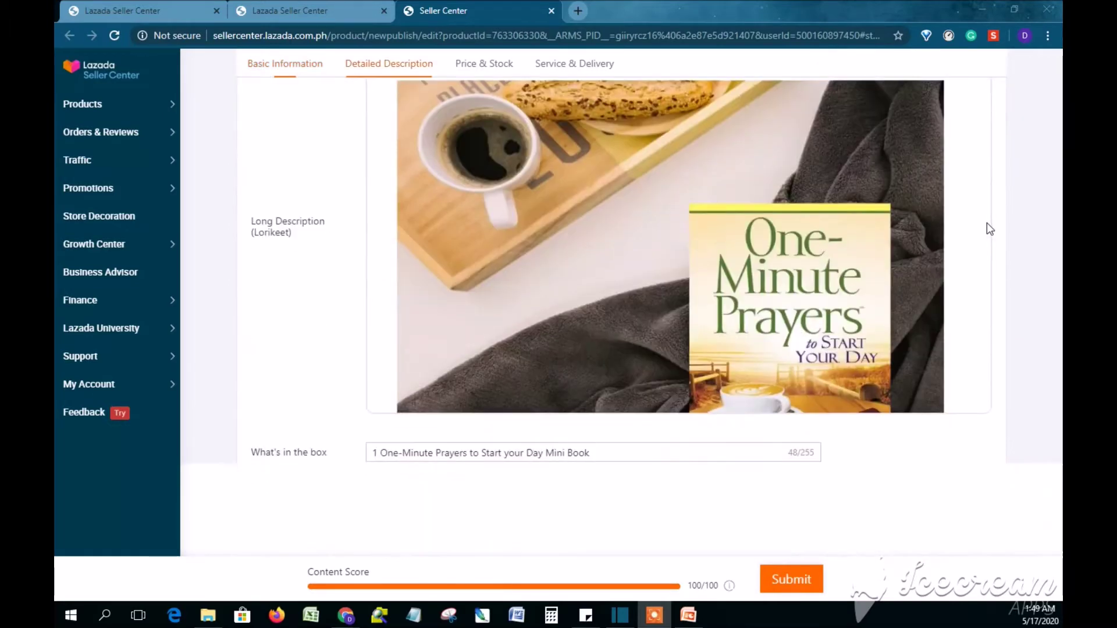
{"action": "scroll", "coordinate": [988, 228], "scroll_direction": "up", "scroll_amount": 8}
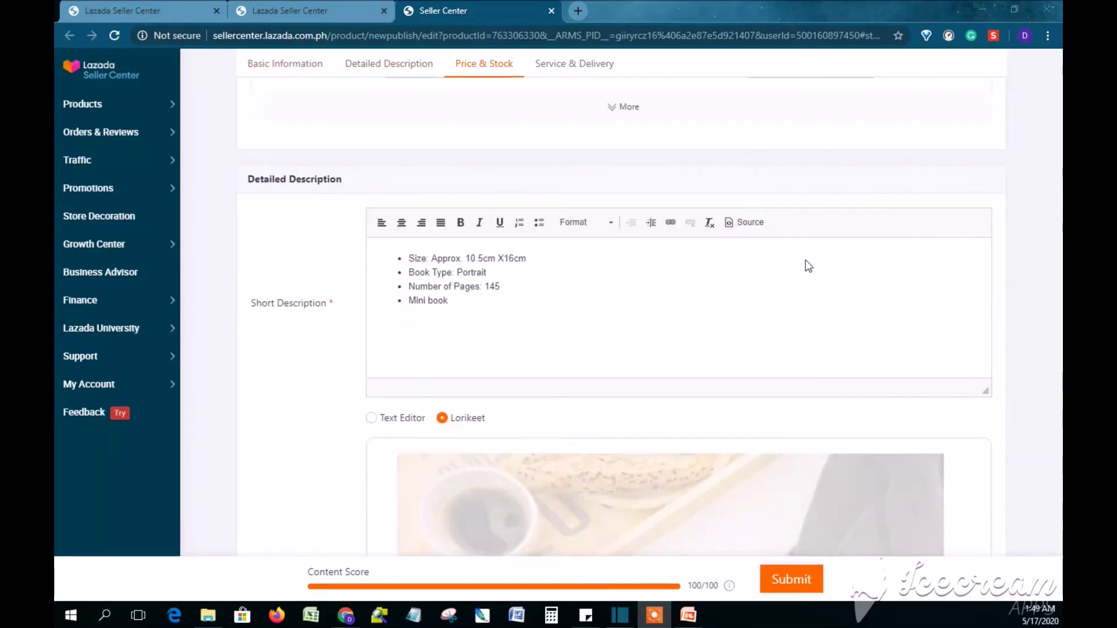
{"action": "scroll", "coordinate": [498, 306], "scroll_direction": "up", "scroll_amount": 3}
{"action": "left_click", "coordinate": [629, 299]}
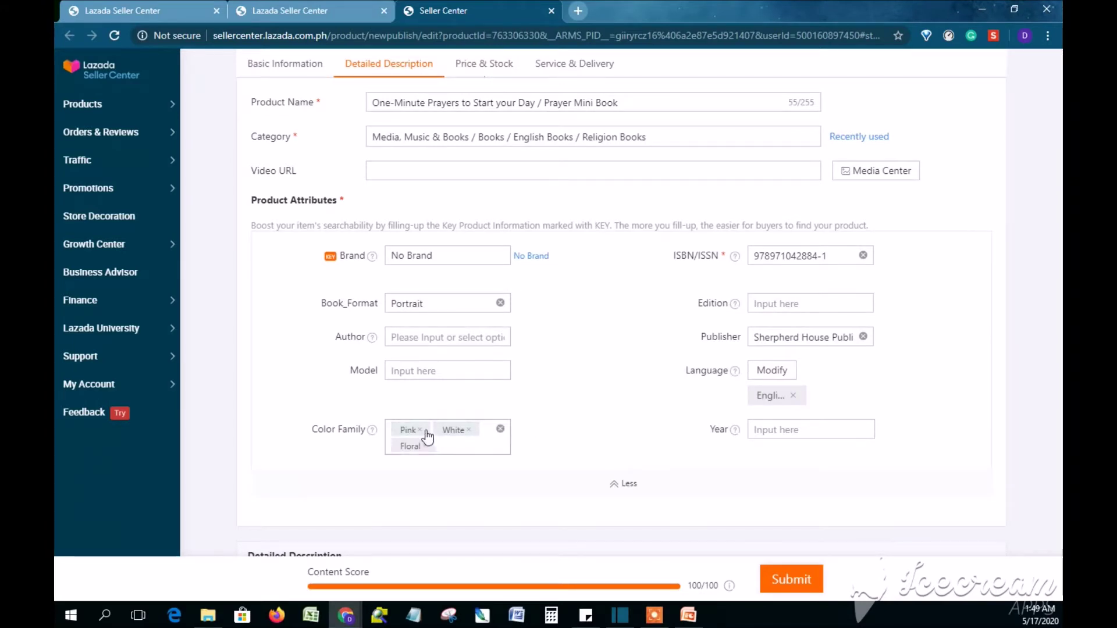
Replace the Color Family values Pink, White and Floral with Brown, Yellow and Multicolor.
{"action": "triple_click", "coordinate": [316, 434]}
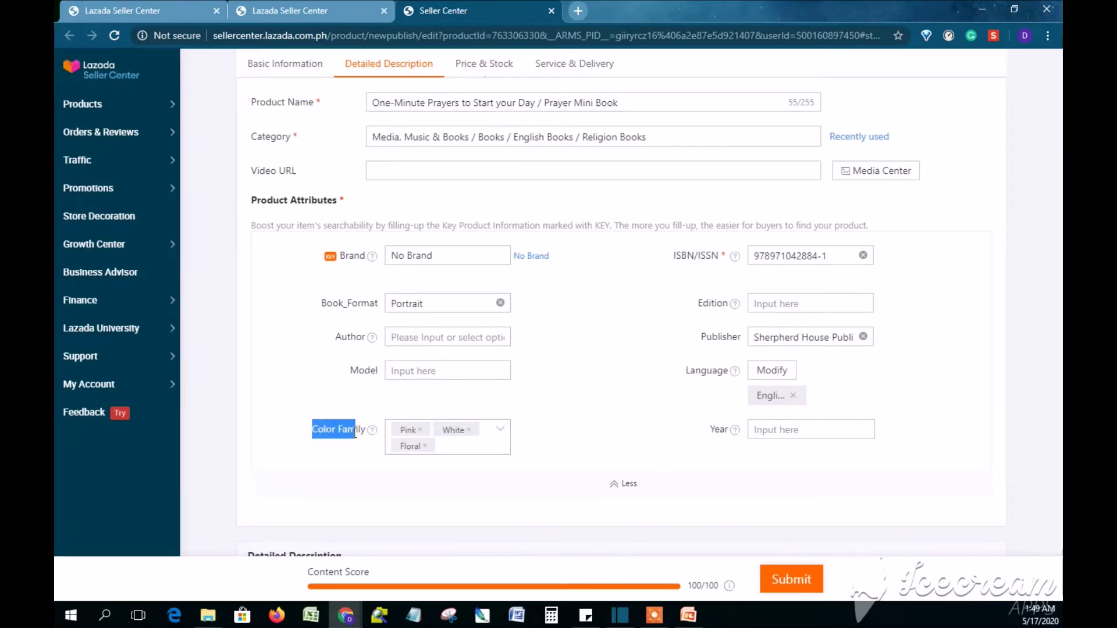
{"action": "scroll", "coordinate": [643, 391], "scroll_direction": "down", "scroll_amount": 5}
{"action": "scroll", "coordinate": [735, 409], "scroll_direction": "down", "scroll_amount": 8}
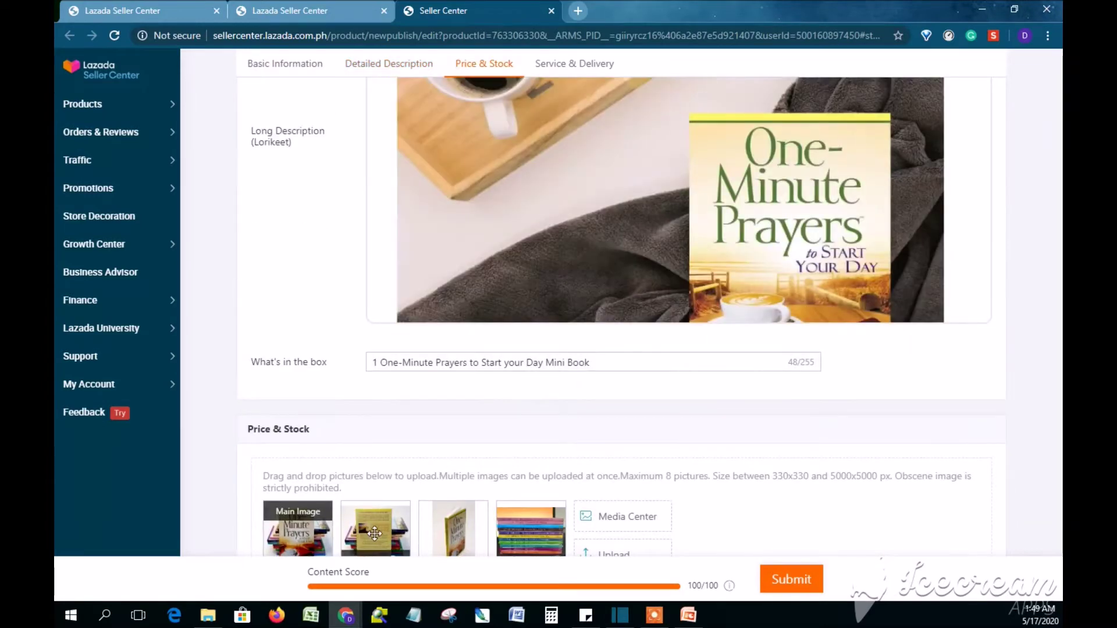
{"action": "scroll", "coordinate": [892, 401], "scroll_direction": "up", "scroll_amount": 2}
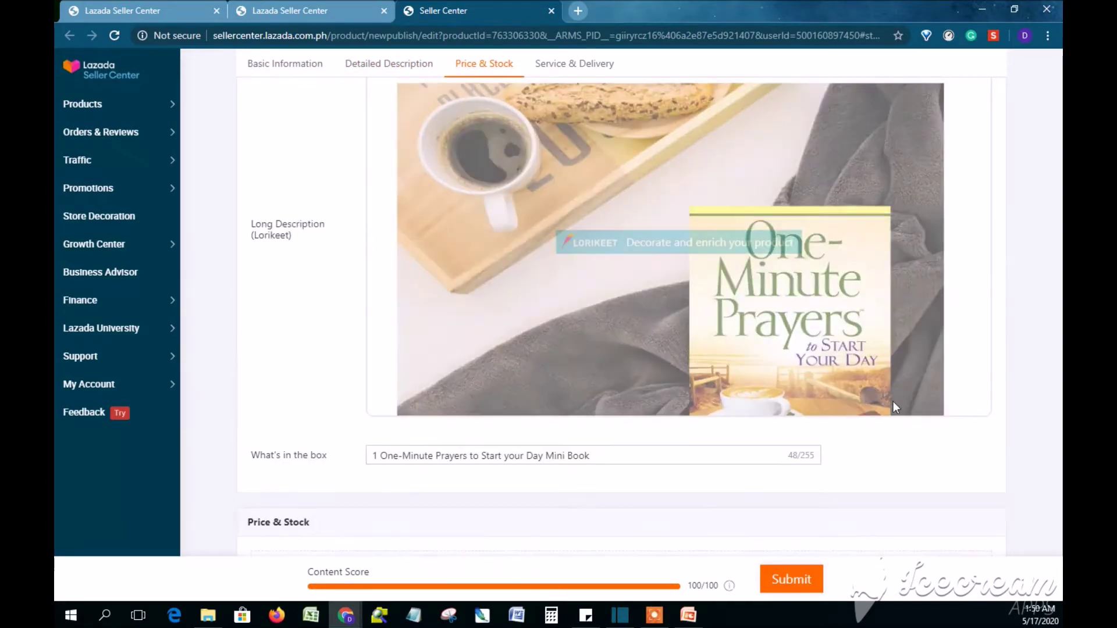
{"action": "scroll", "coordinate": [903, 332], "scroll_direction": "up", "scroll_amount": 8}
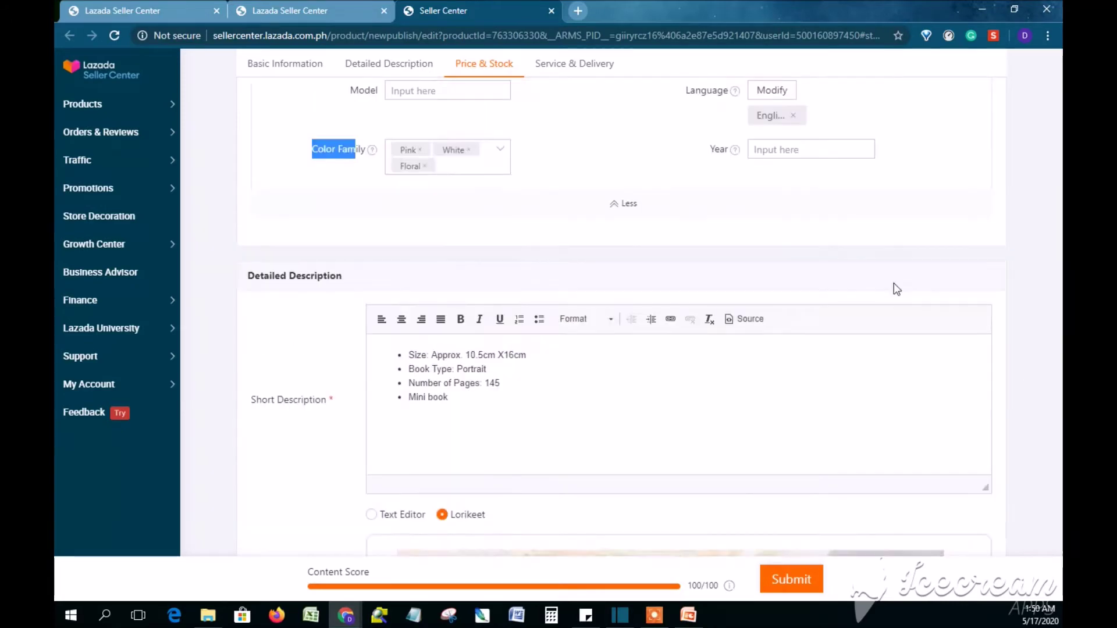
{"action": "left_click", "coordinate": [426, 150]}
{"action": "left_click", "coordinate": [500, 149]}
{"action": "scroll", "coordinate": [483, 175], "scroll_direction": "up", "scroll_amount": 2}
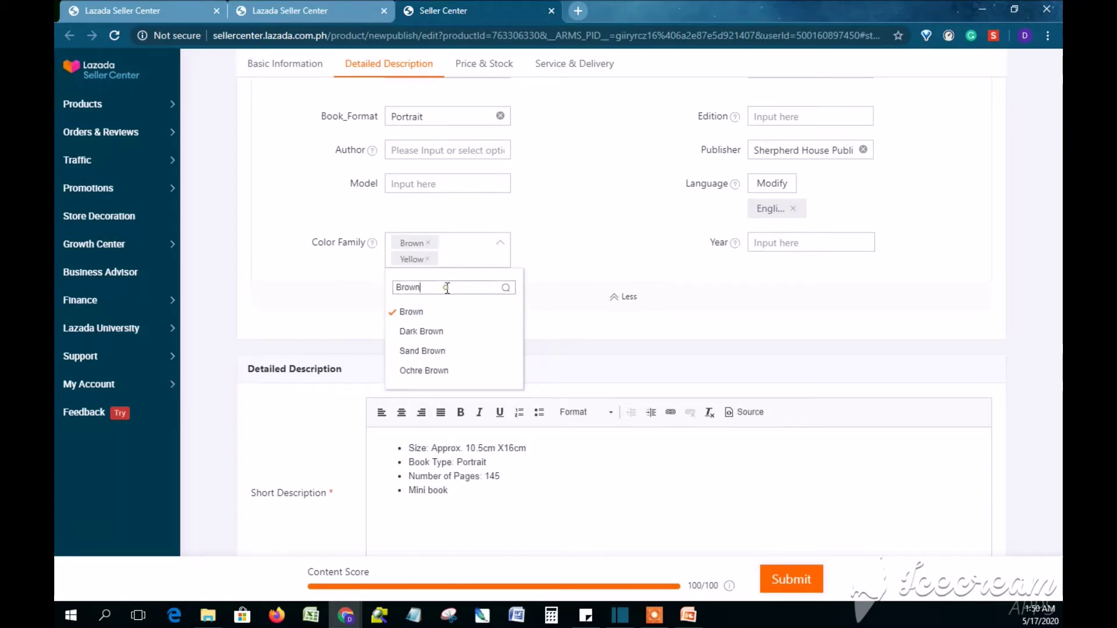
{"action": "double_click", "coordinate": [447, 288]}
{"action": "type", "text": "Multi"}
{"action": "left_click", "coordinate": [433, 314]}
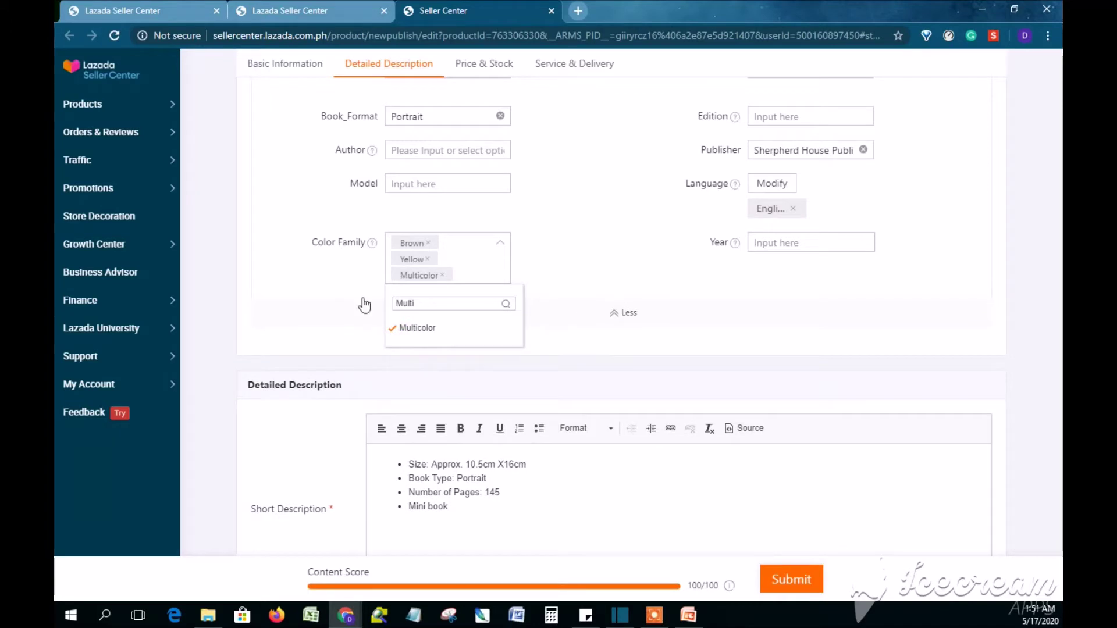
{"action": "left_click", "coordinate": [499, 341]}
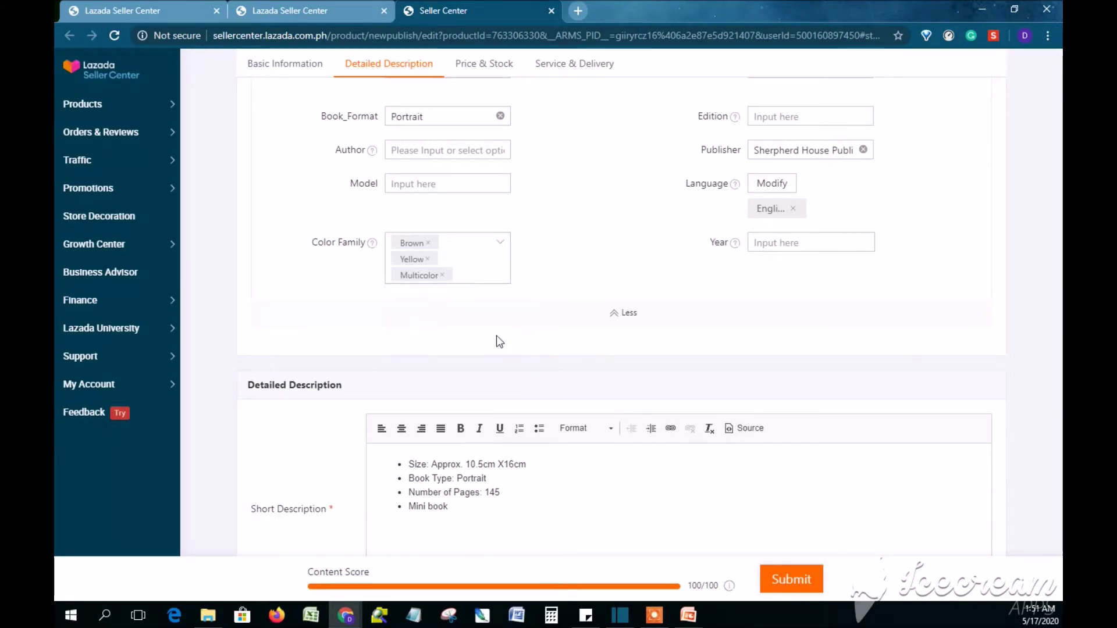
Review the edited listing from basic information through delivery details and submit it.
{"action": "scroll", "coordinate": [983, 291], "scroll_direction": "down", "scroll_amount": 3}
{"action": "scroll", "coordinate": [959, 349], "scroll_direction": "up", "scroll_amount": 5}
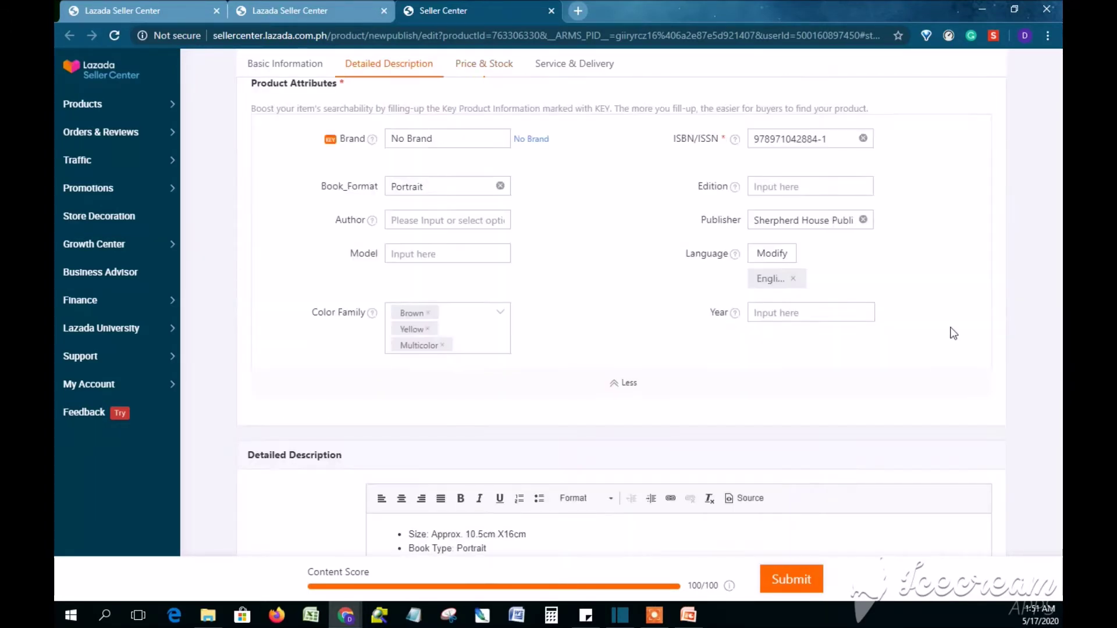
{"action": "scroll", "coordinate": [939, 313], "scroll_direction": "up", "scroll_amount": 4}
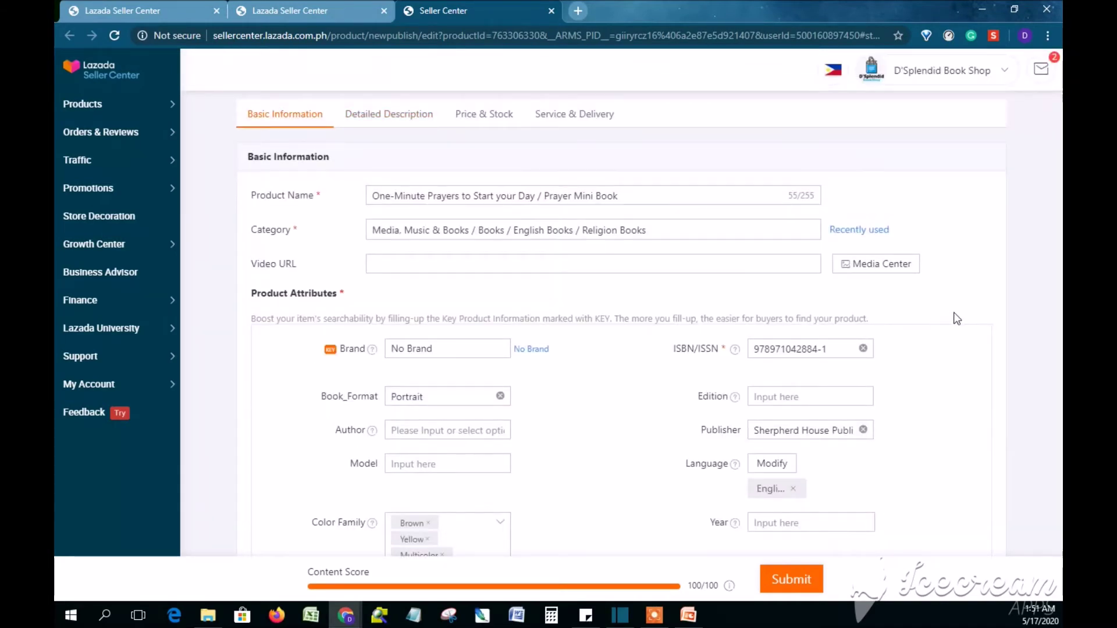
{"action": "scroll", "coordinate": [957, 325], "scroll_direction": "down", "scroll_amount": 15}
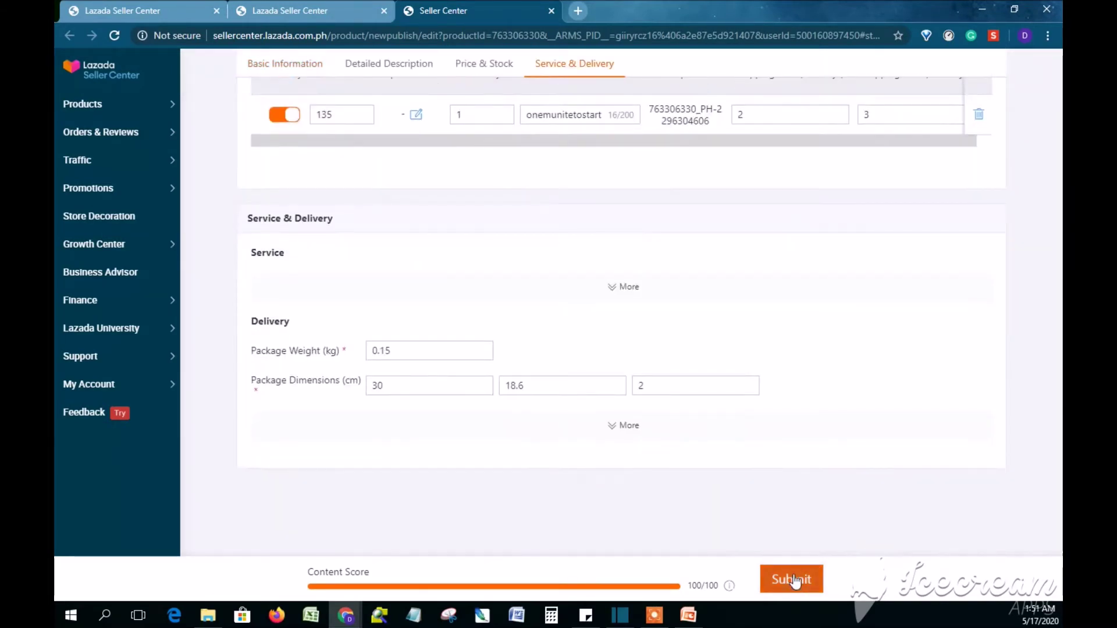
{"action": "left_click", "coordinate": [792, 580]}
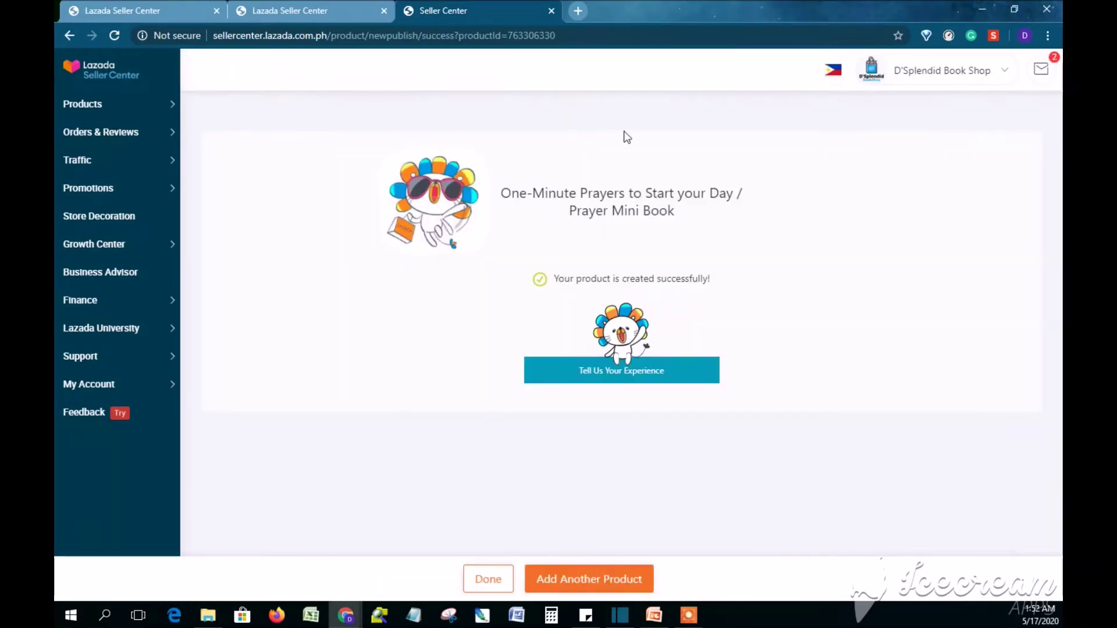
Return to the Product Overview and locate "One-Minute Prayers to Begin and End Your Day" in the product list.
{"action": "left_click", "coordinate": [216, 109]}
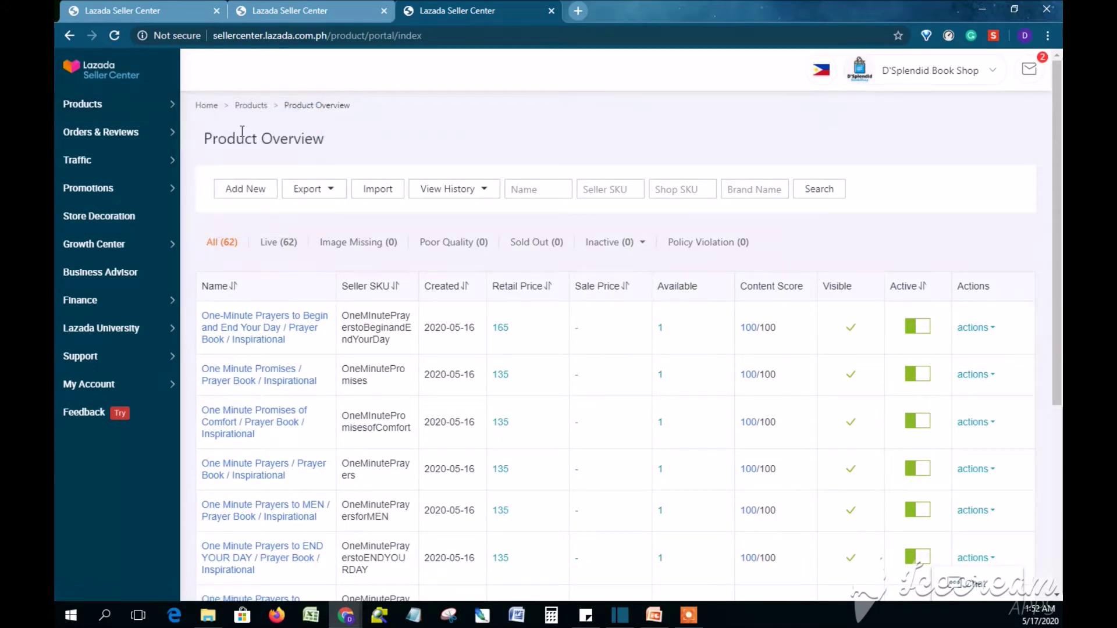
{"action": "left_click_drag", "start_coordinate": [242, 132], "coordinate": [343, 142]}
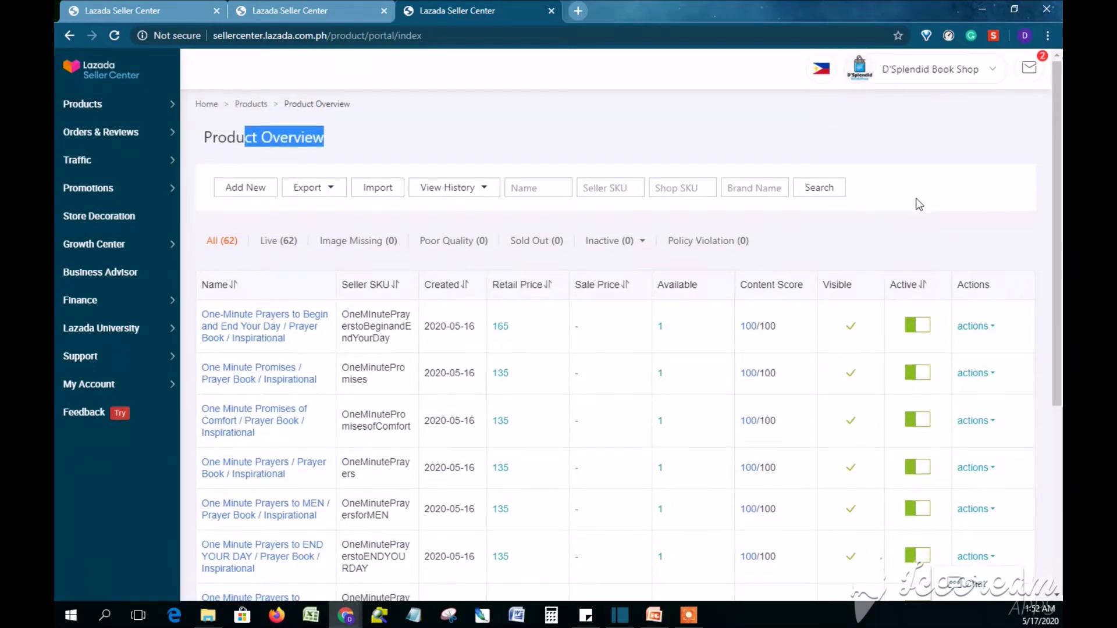
{"action": "scroll", "coordinate": [820, 168], "scroll_direction": "down", "scroll_amount": 2}
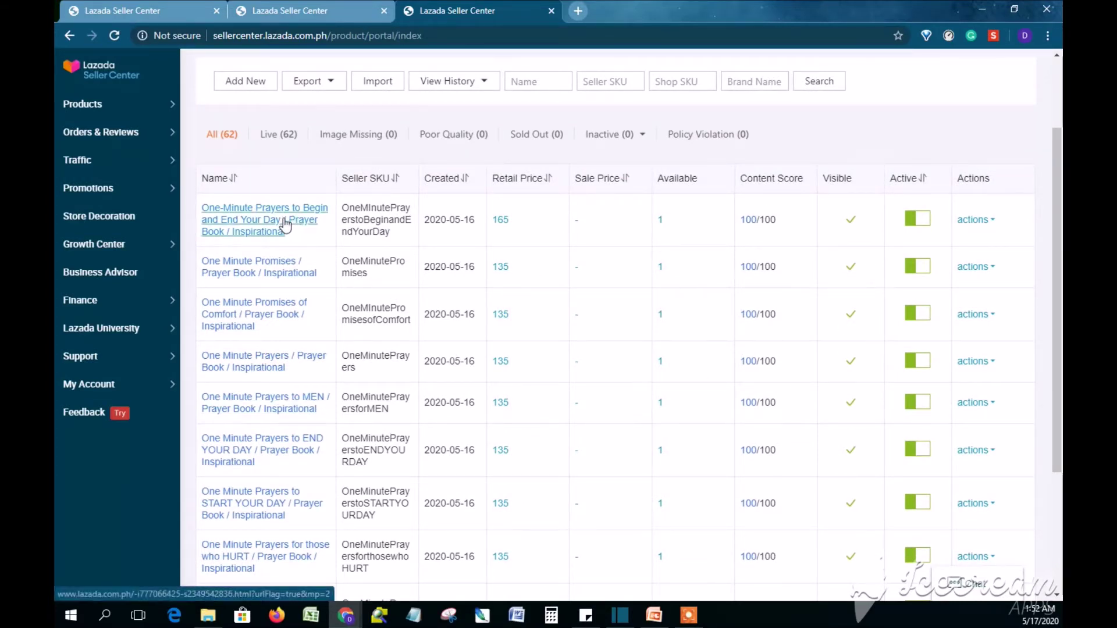
{"action": "mouse_move", "coordinate": [285, 225]}
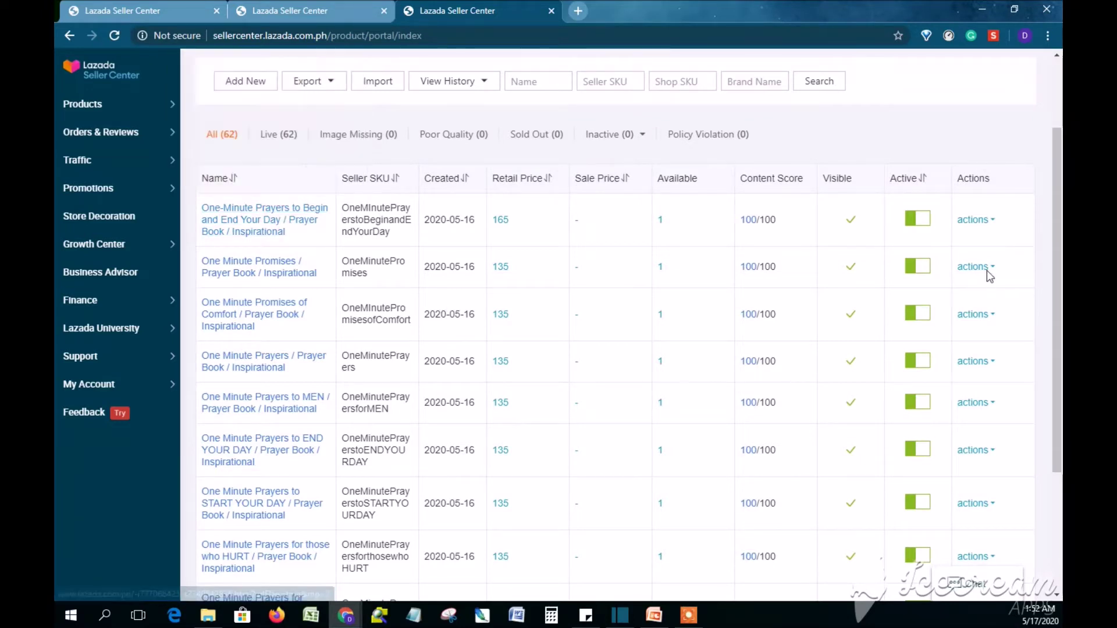
{"action": "mouse_move", "coordinate": [983, 221]}
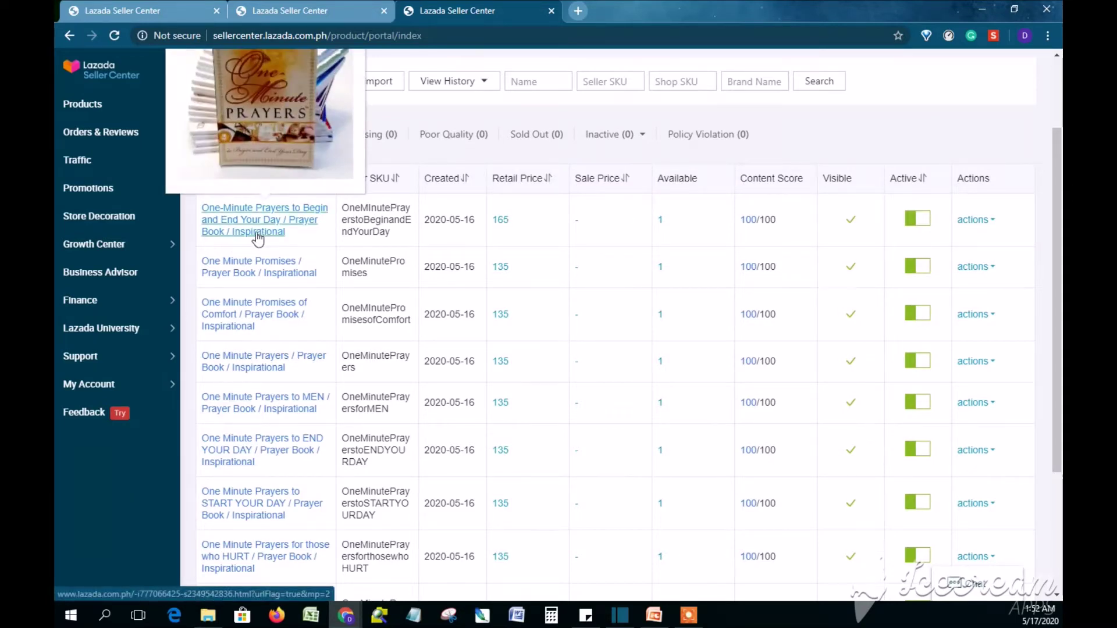
{"action": "scroll", "coordinate": [390, 239], "scroll_direction": "up", "scroll_amount": 2}
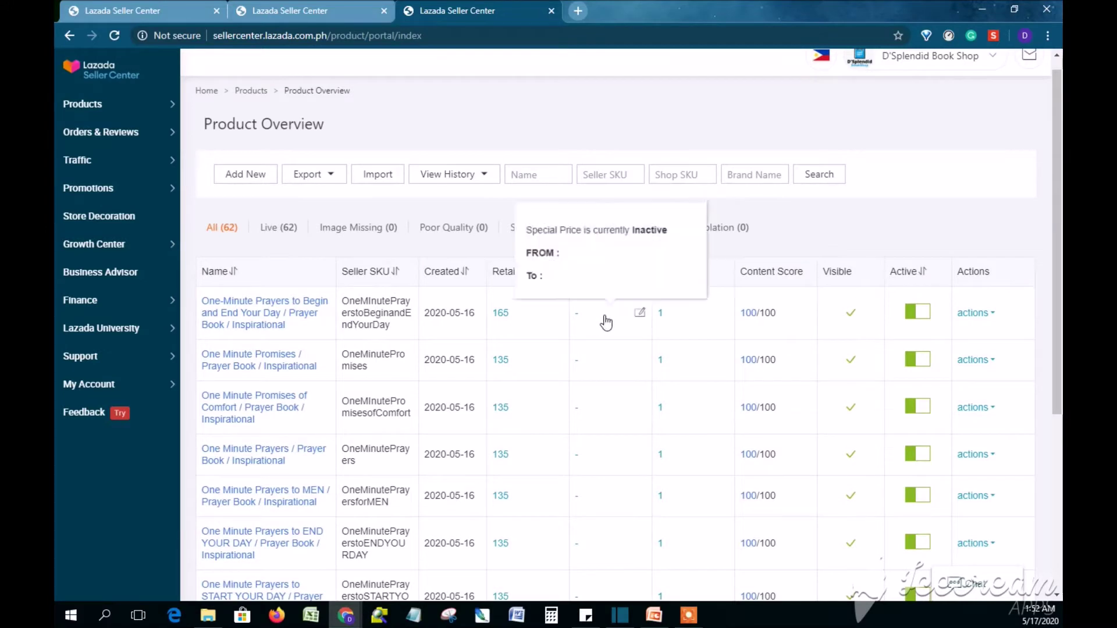
Set the sale price of "One-Minute Prayers to Begin and End Your Day" to 155.
{"action": "left_click", "coordinate": [639, 312]}
{"action": "left_click_drag", "start_coordinate": [396, 353], "coordinate": [366, 350]}
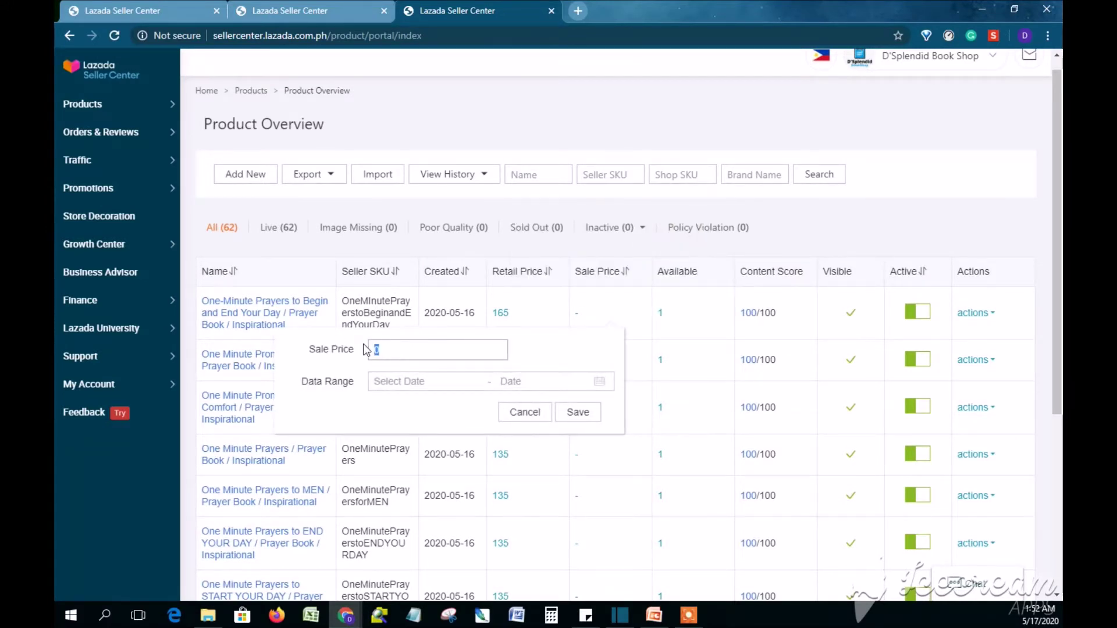
{"action": "type", "text": "105"}
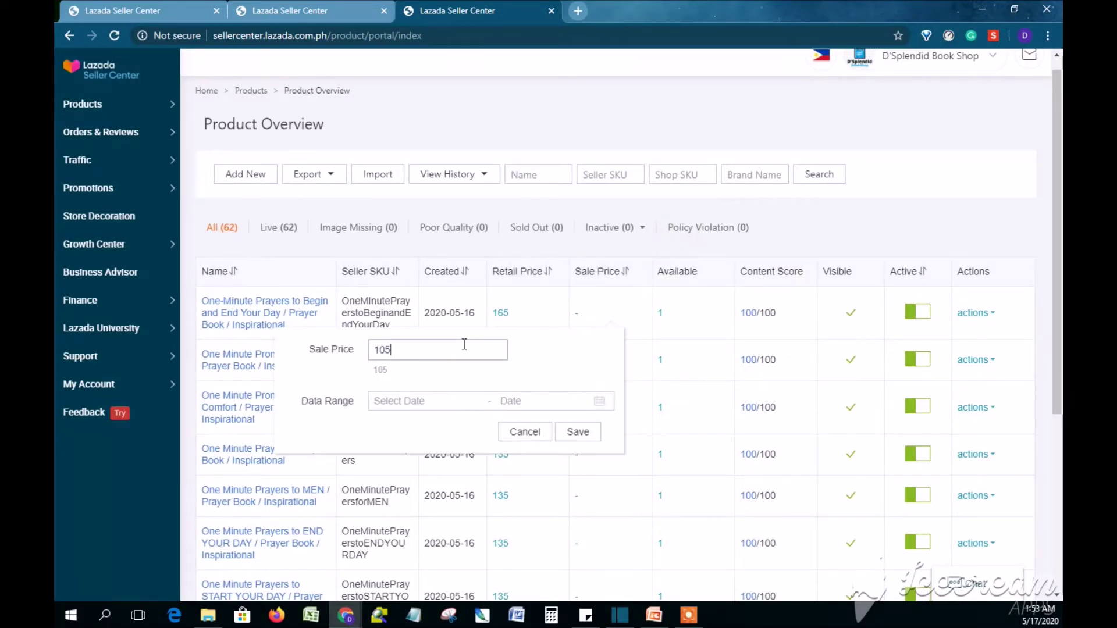
{"action": "left_click", "coordinate": [445, 404]}
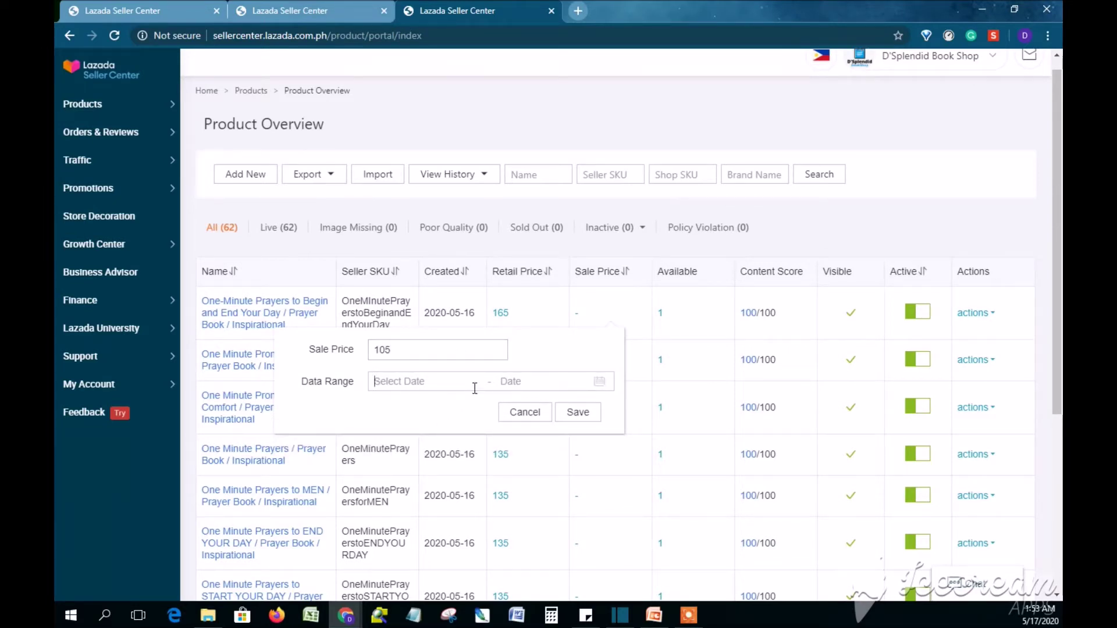
{"action": "left_click_drag", "start_coordinate": [392, 349], "coordinate": [376, 345]}
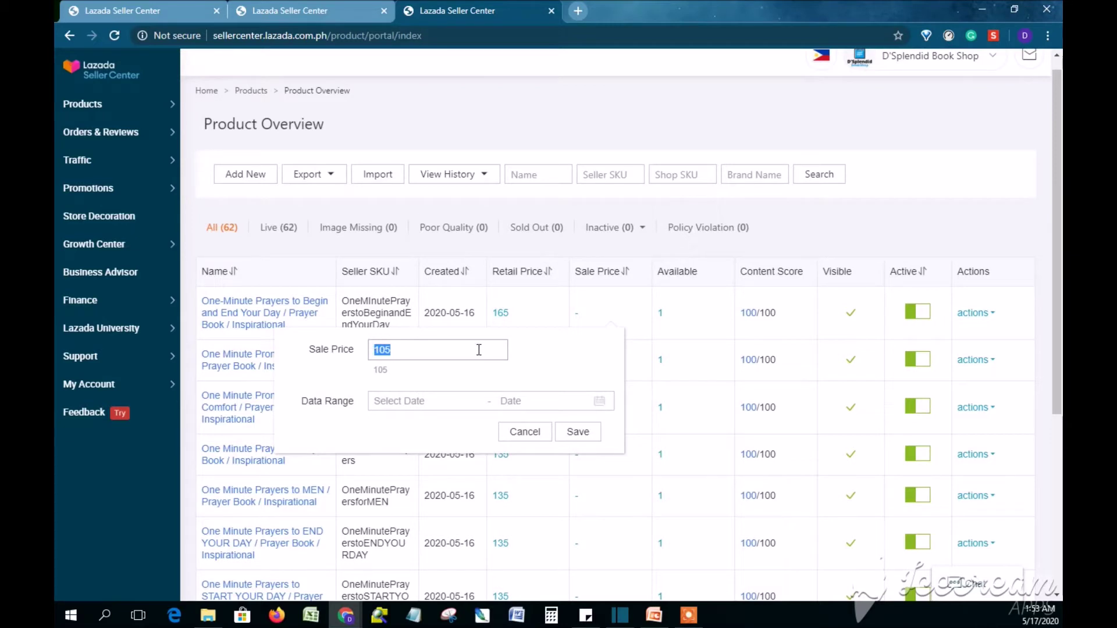
{"action": "type", "text": "155"}
Set the sale's date range from 2020-05-17 to 2021-06-01 and save the special price.
{"action": "left_click", "coordinate": [468, 400]}
{"action": "left_click", "coordinate": [442, 381]}
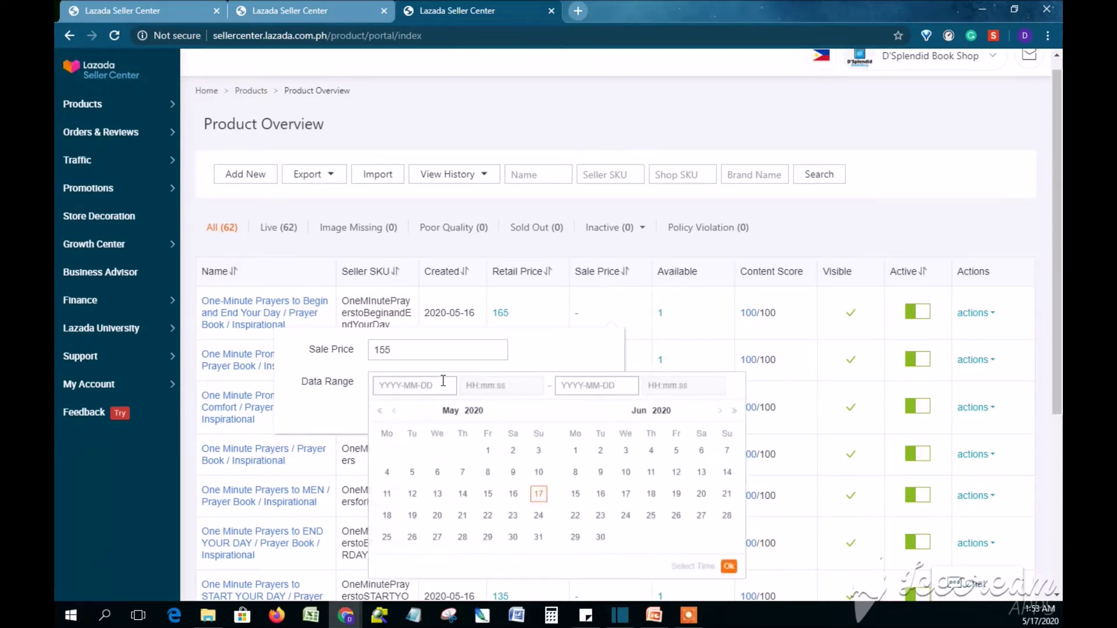
{"action": "left_click", "coordinate": [538, 499]}
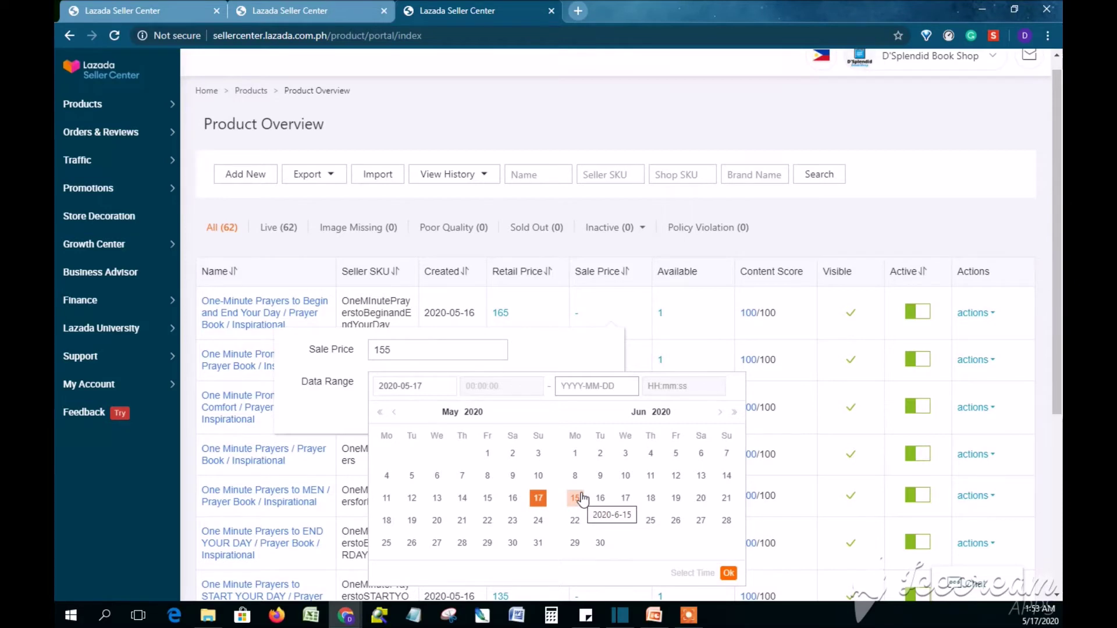
{"action": "left_click", "coordinate": [733, 412]}
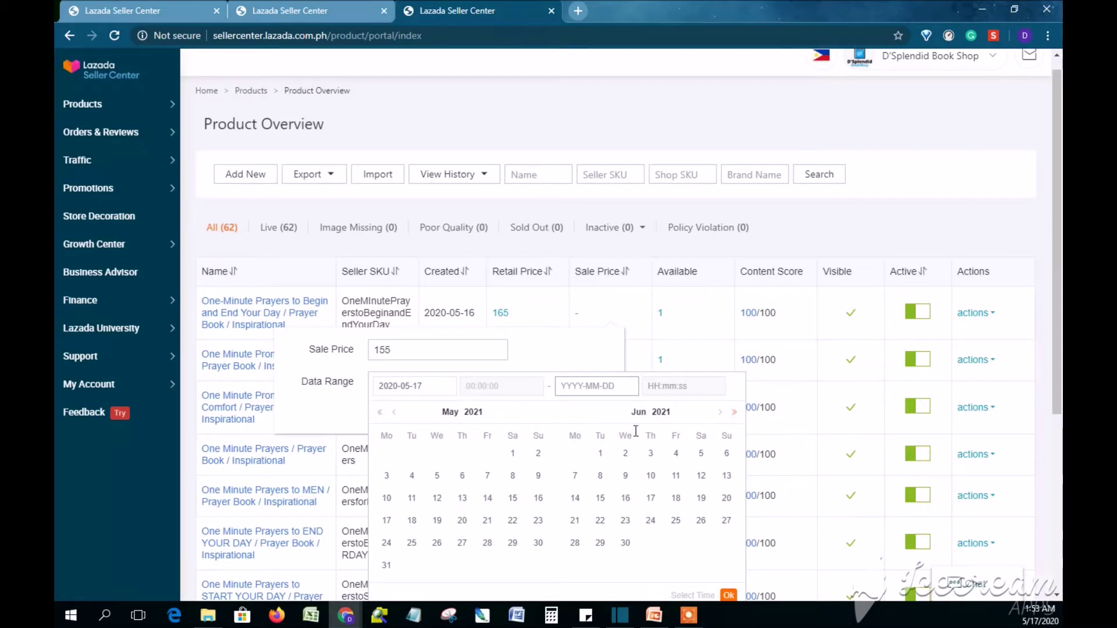
{"action": "left_click", "coordinate": [600, 453]}
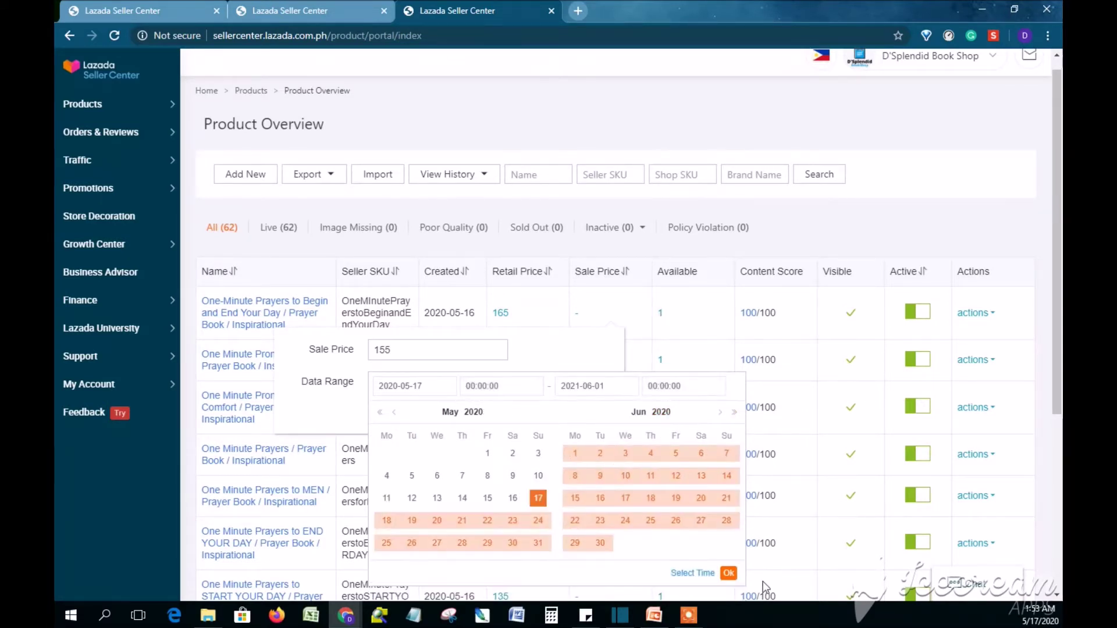
{"action": "left_click", "coordinate": [728, 573]}
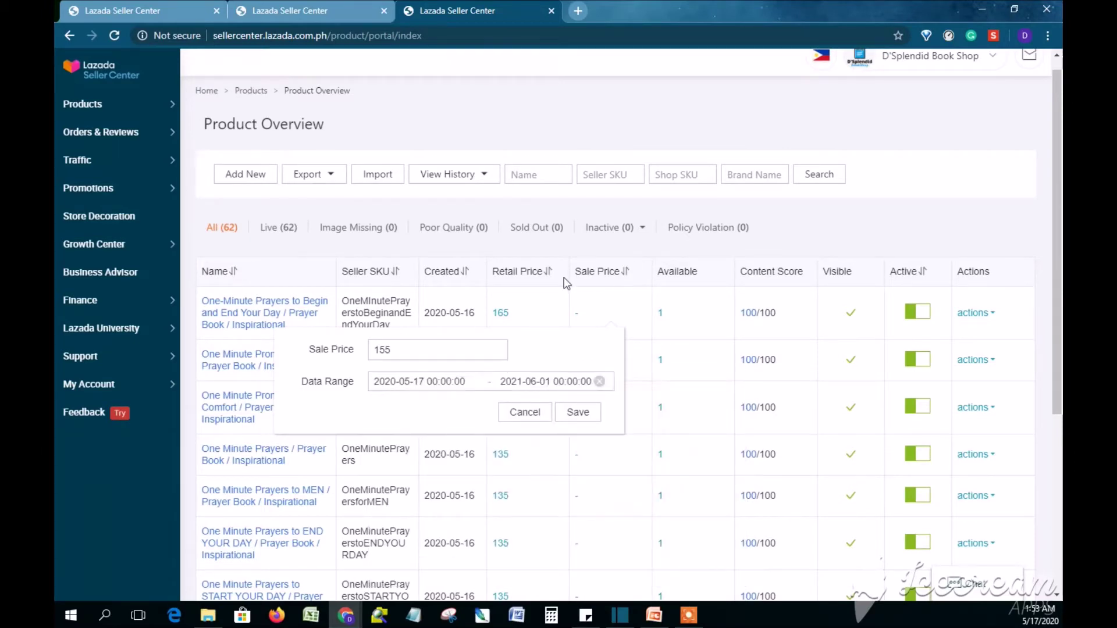
{"action": "left_click", "coordinate": [588, 413]}
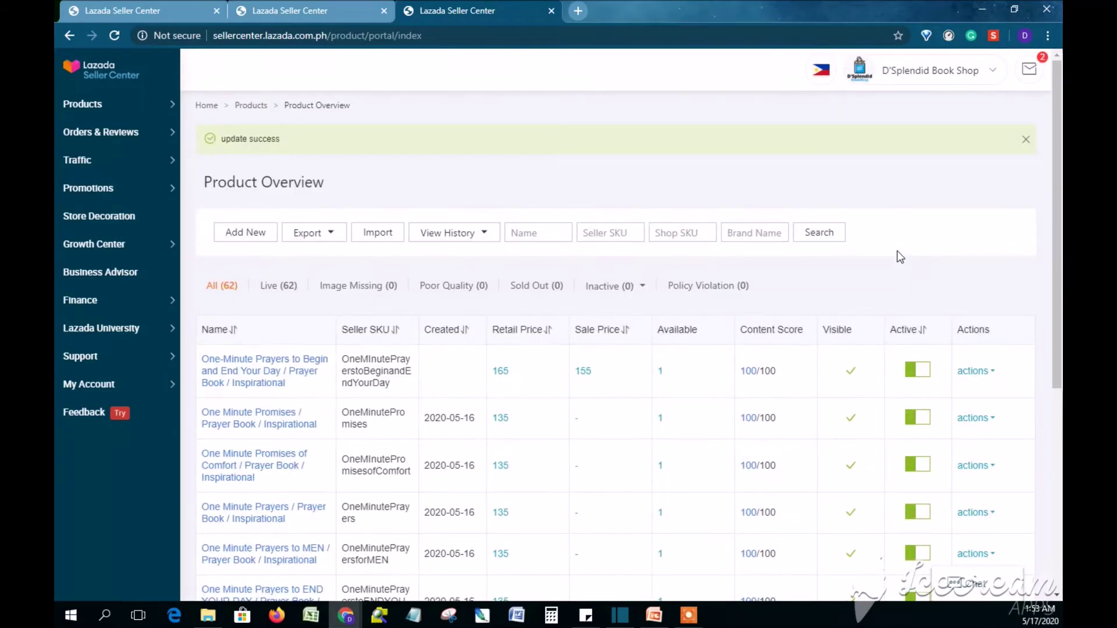
Open the public store page of "One-Minute Prayers to Begin and End Your Day" in a new browser tab.
{"action": "scroll", "coordinate": [629, 411], "scroll_direction": "down", "scroll_amount": 2}
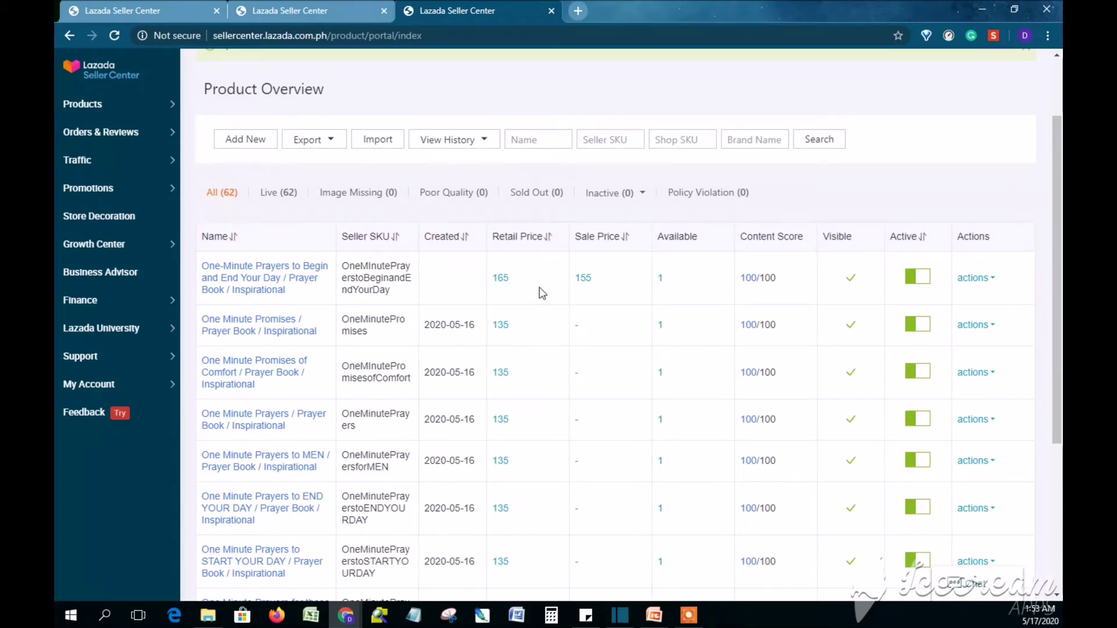
{"action": "right_click", "coordinate": [277, 281]}
{"action": "left_click", "coordinate": [324, 285]}
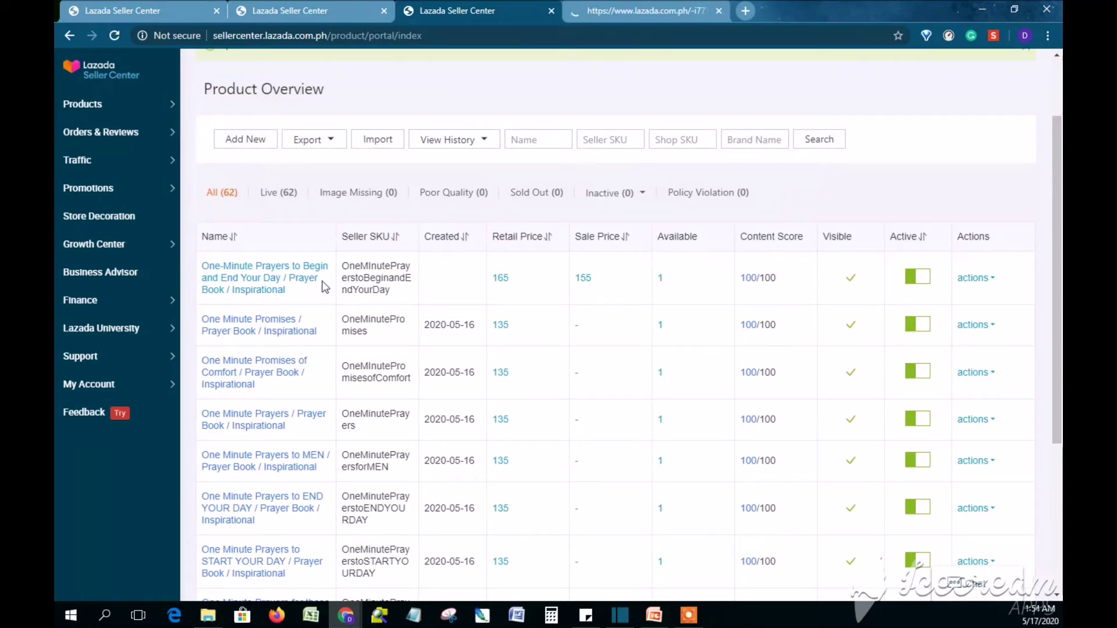
{"action": "scroll", "coordinate": [603, 541], "scroll_direction": "down", "scroll_amount": 3}
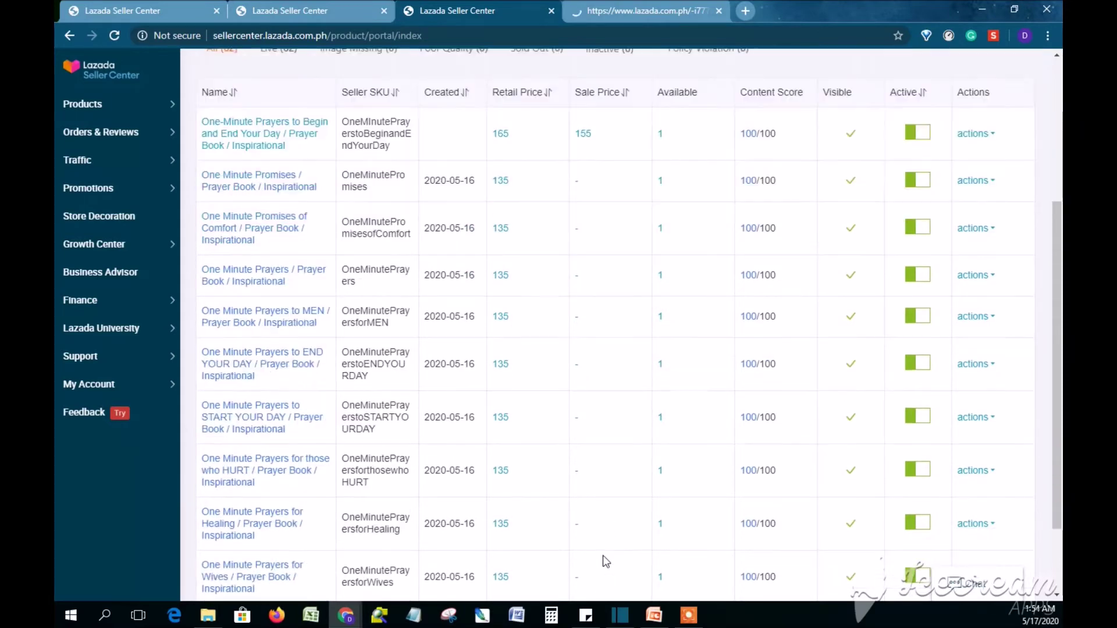
{"action": "scroll", "coordinate": [595, 522], "scroll_direction": "up", "scroll_amount": 3}
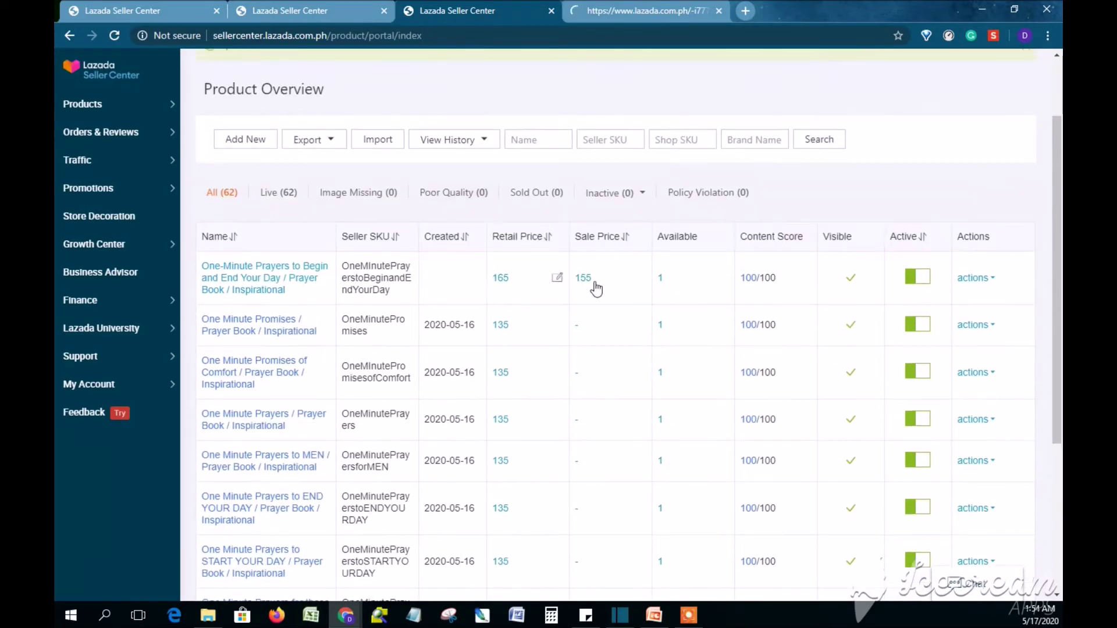
{"action": "mouse_move", "coordinate": [596, 288]}
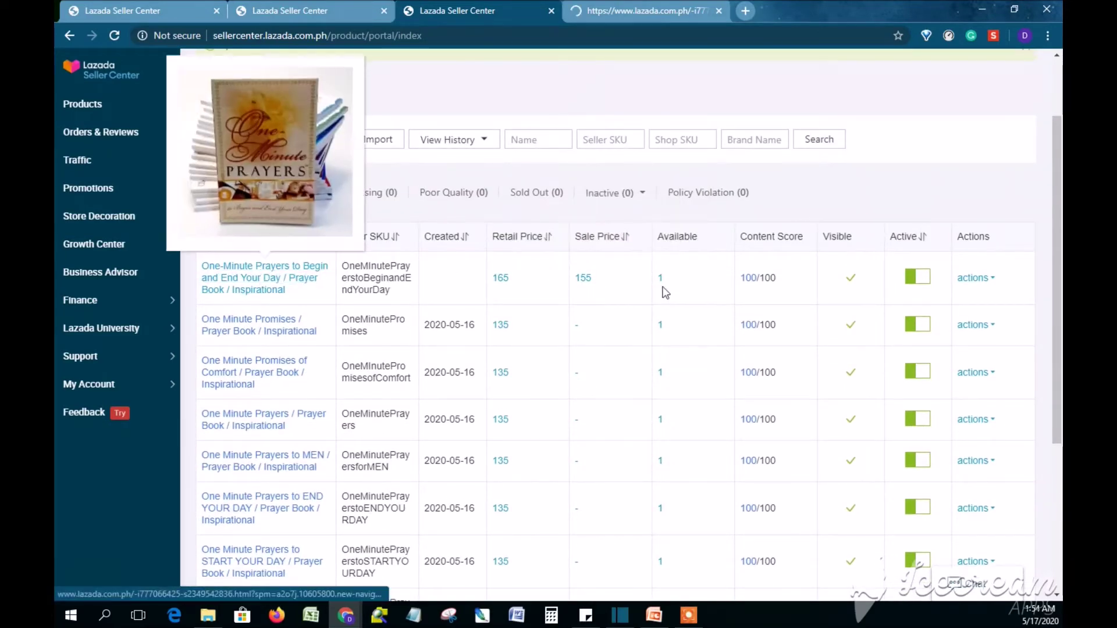
{"action": "left_click", "coordinate": [989, 279]}
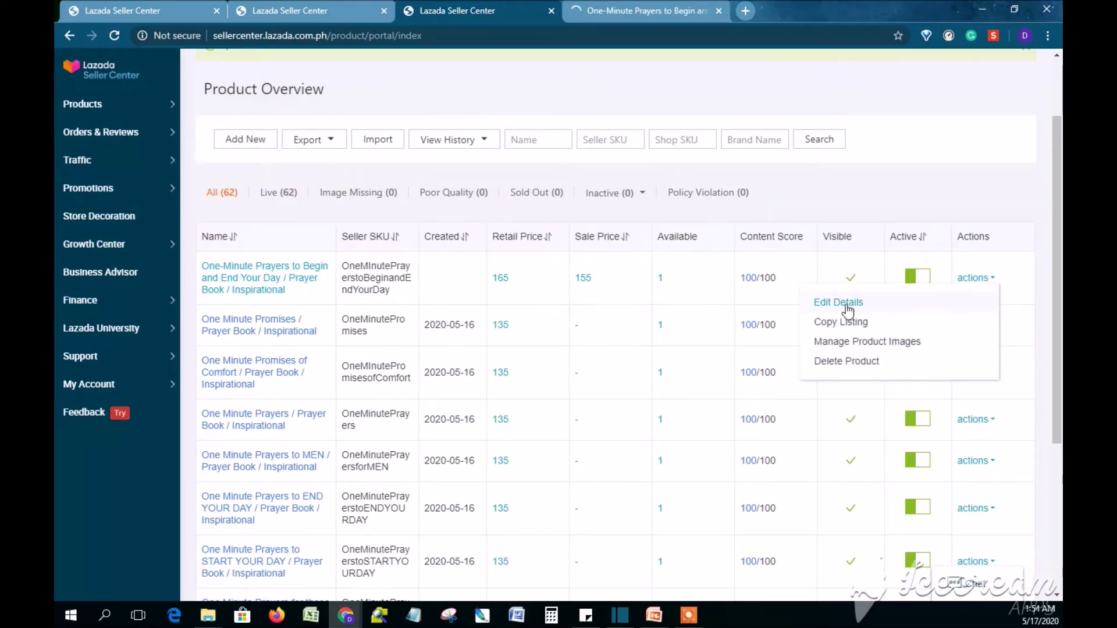
Check the sale price, discount and product details on the public store page of "One-Minute Prayers to Begin and End Your Day".
{"action": "key", "text": "ctrl+Tab"}
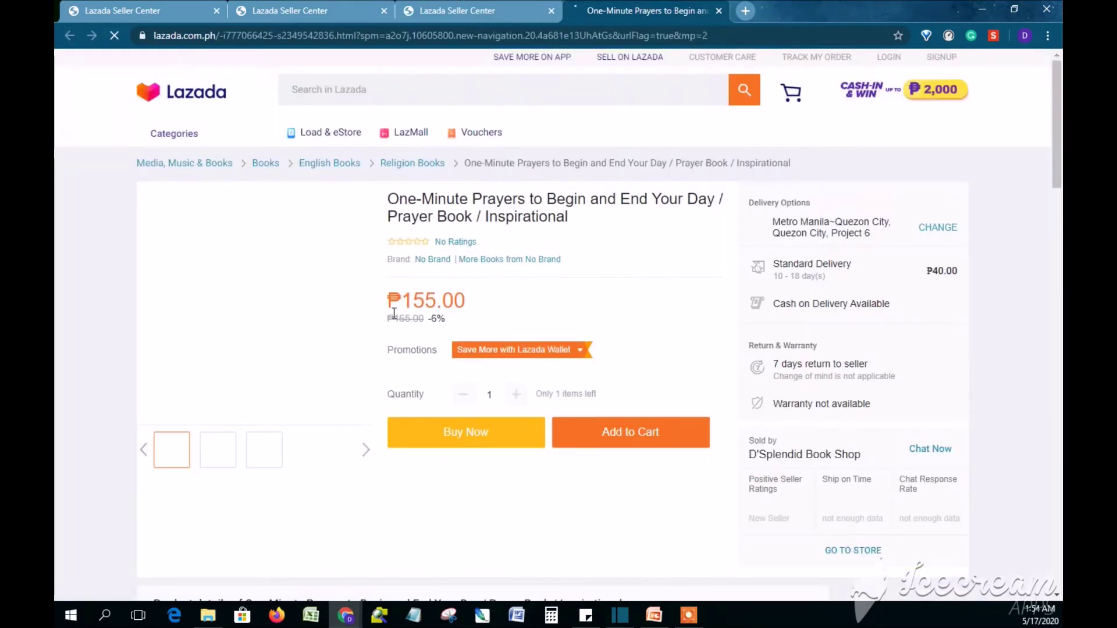
{"action": "left_click_drag", "start_coordinate": [385, 303], "coordinate": [455, 301]}
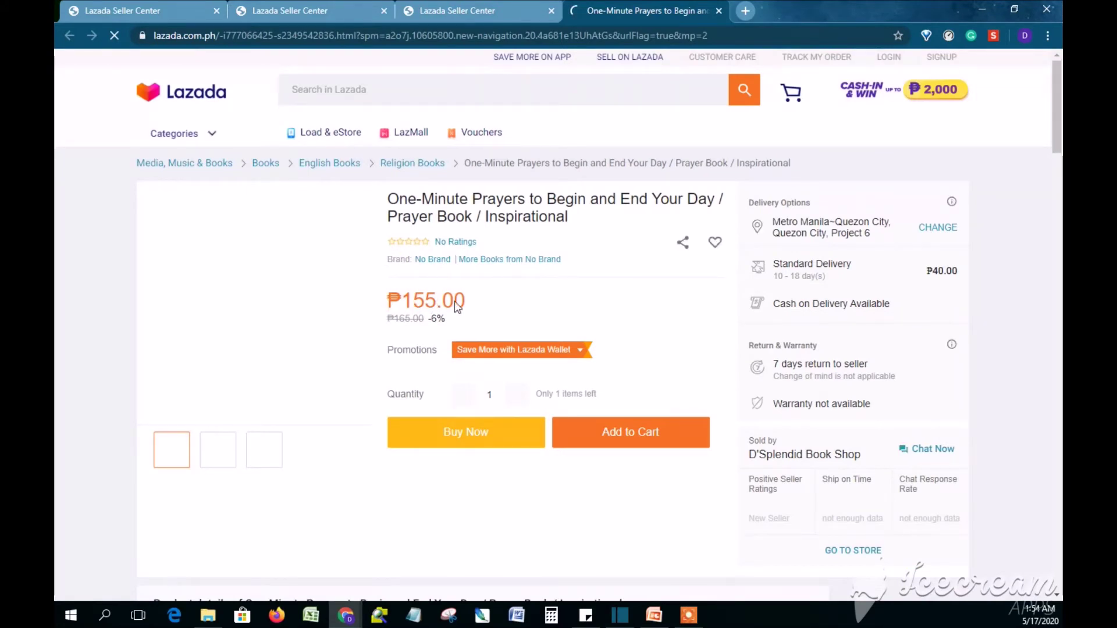
{"action": "left_click", "coordinate": [499, 301]}
{"action": "left_click_drag", "start_coordinate": [386, 301], "coordinate": [463, 300]}
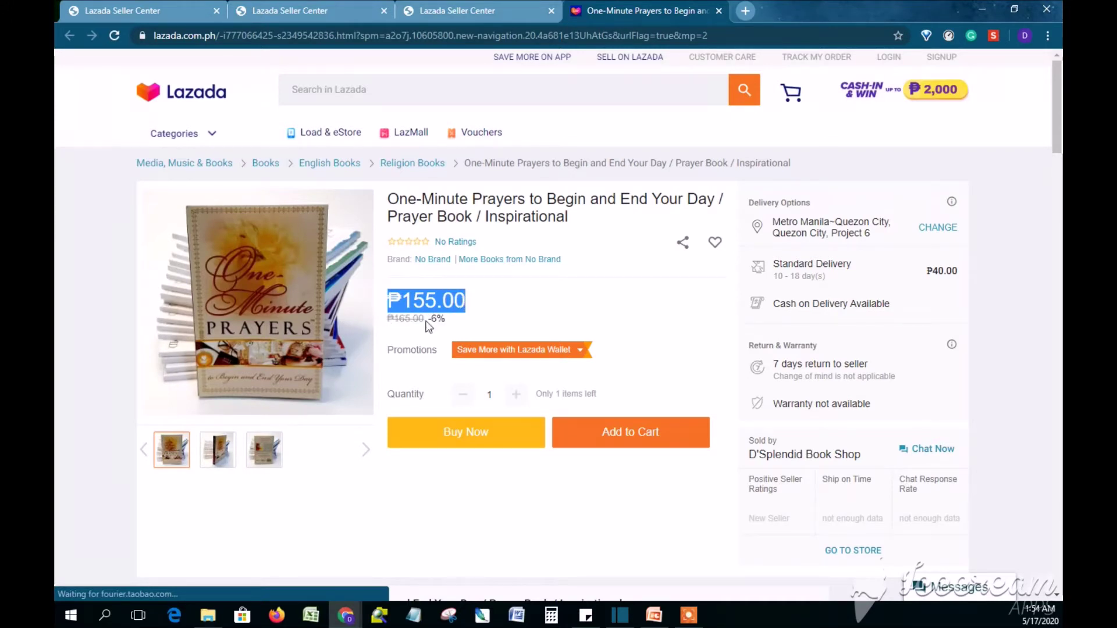
{"action": "left_click", "coordinate": [519, 304]}
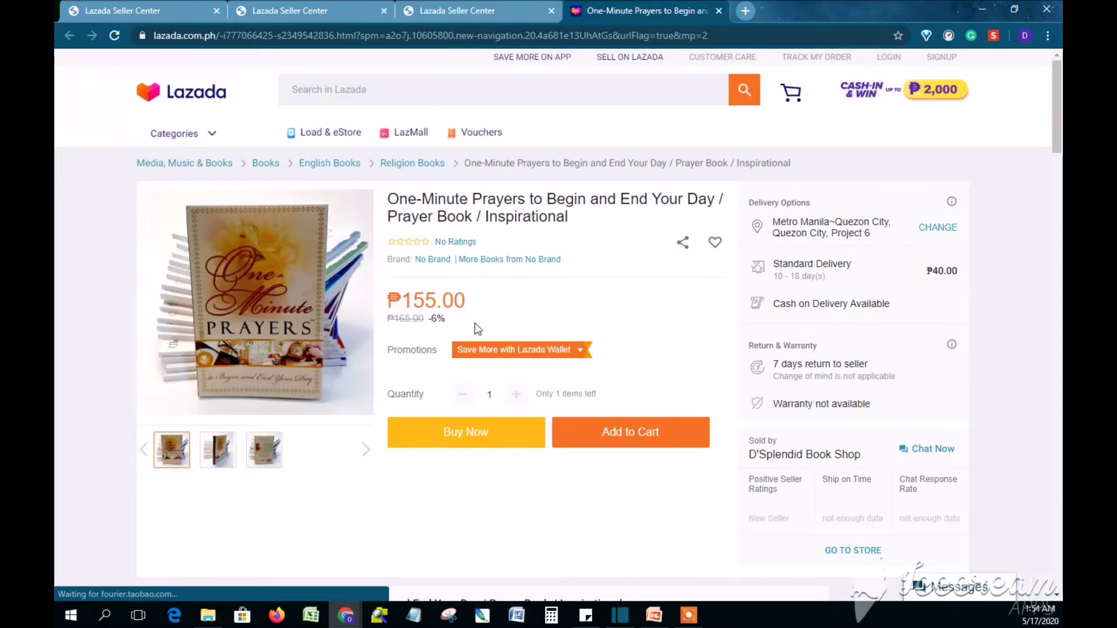
{"action": "scroll", "coordinate": [475, 323], "scroll_direction": "down", "scroll_amount": 3}
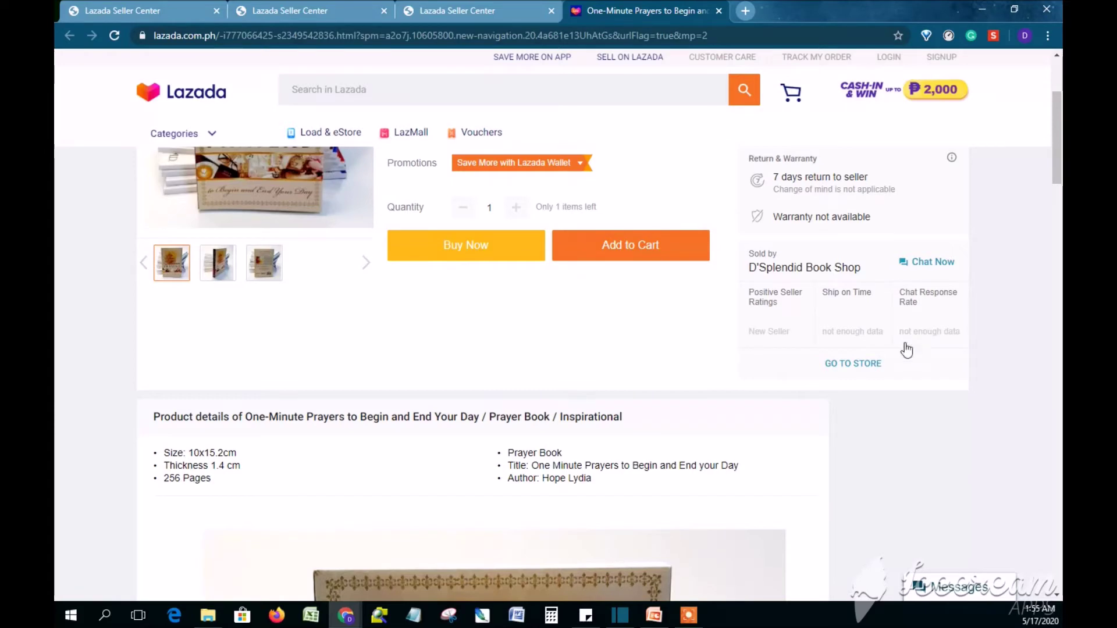
{"action": "scroll", "coordinate": [888, 464], "scroll_direction": "up", "scroll_amount": 3}
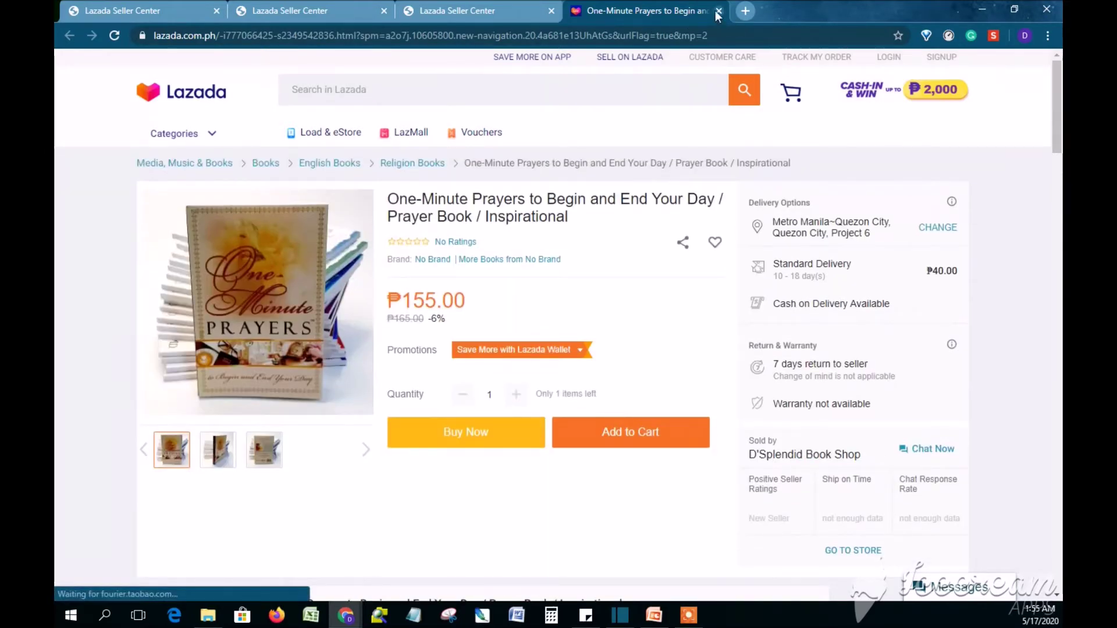
Return to the Seller Center product list and open the Manage Image page.
{"action": "left_click", "coordinate": [476, 11]}
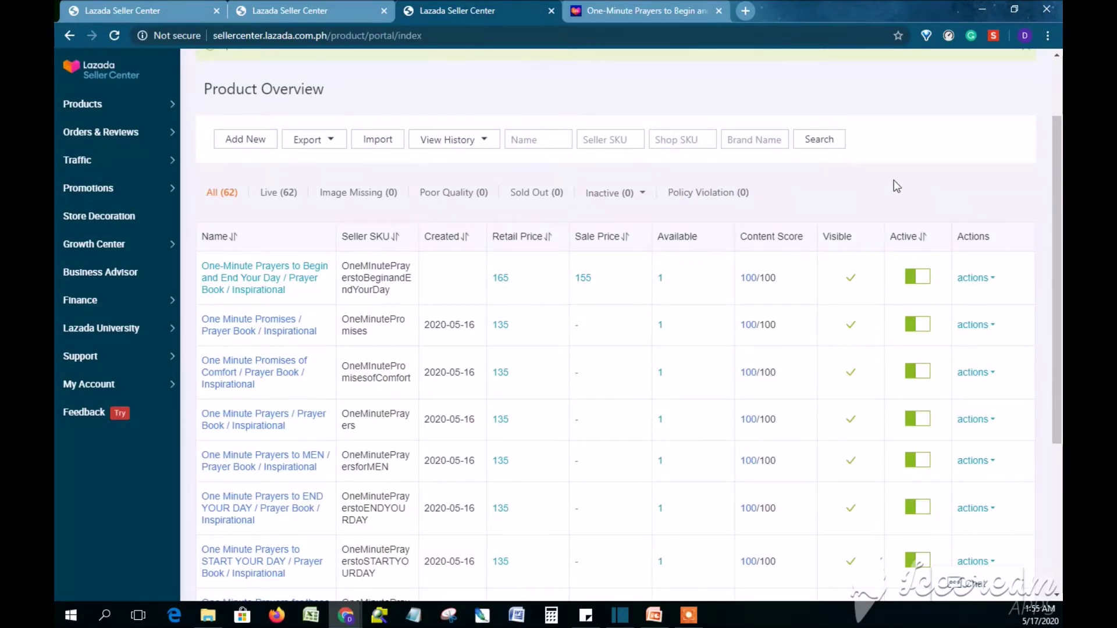
{"action": "mouse_move", "coordinate": [169, 106]}
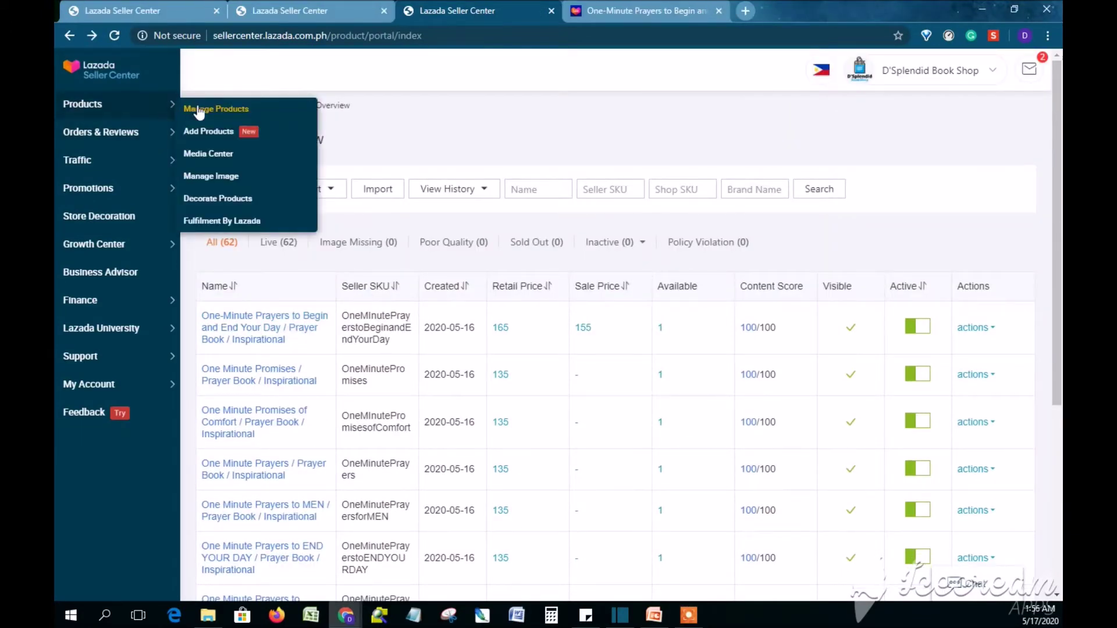
{"action": "left_click", "coordinate": [217, 183]}
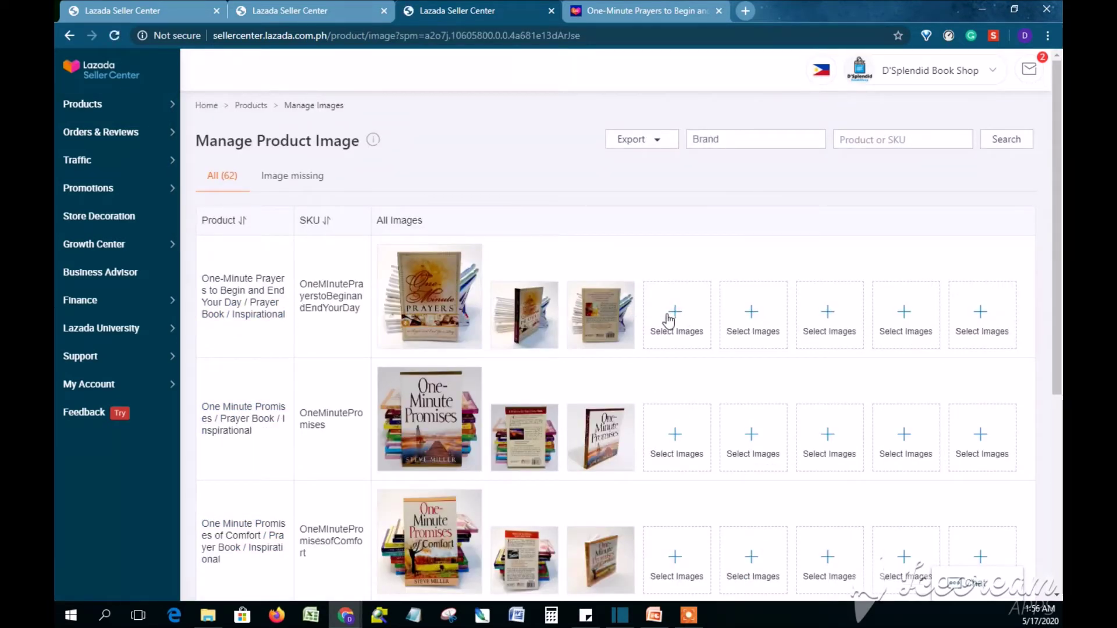
Free-crop the main image of "One-Minute Prayers to Begin and End Your Day" on all sides to about 1756 × 1659 px and save it.
{"action": "mouse_move", "coordinate": [583, 348]}
{"action": "mouse_move", "coordinate": [405, 348]}
{"action": "left_click", "coordinate": [405, 347]}
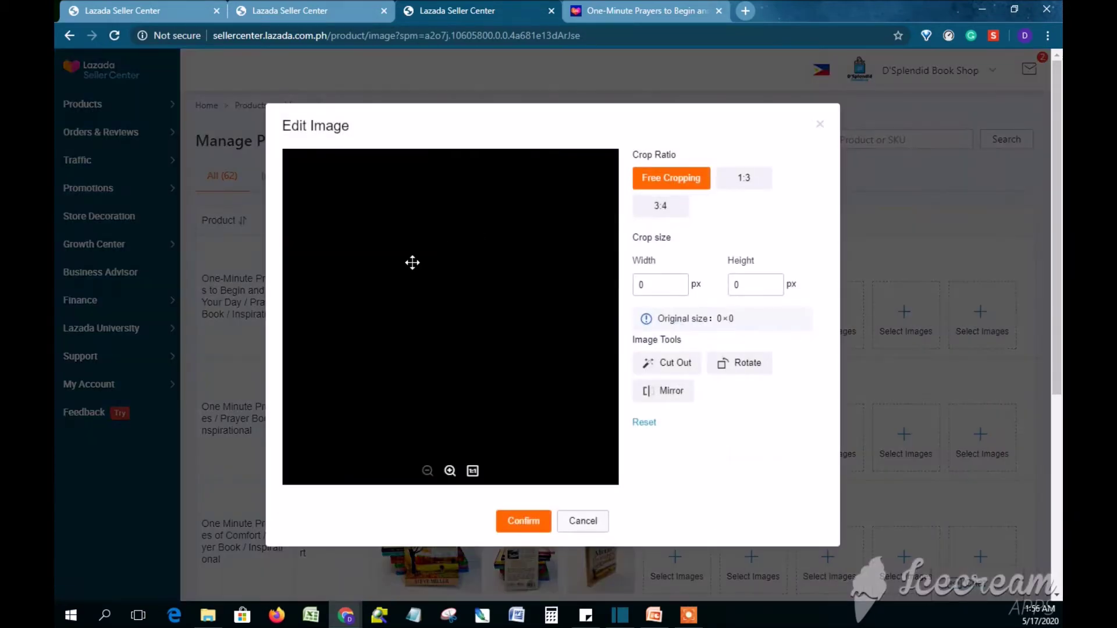
{"action": "left_click_drag", "start_coordinate": [285, 159], "coordinate": [297, 160]}
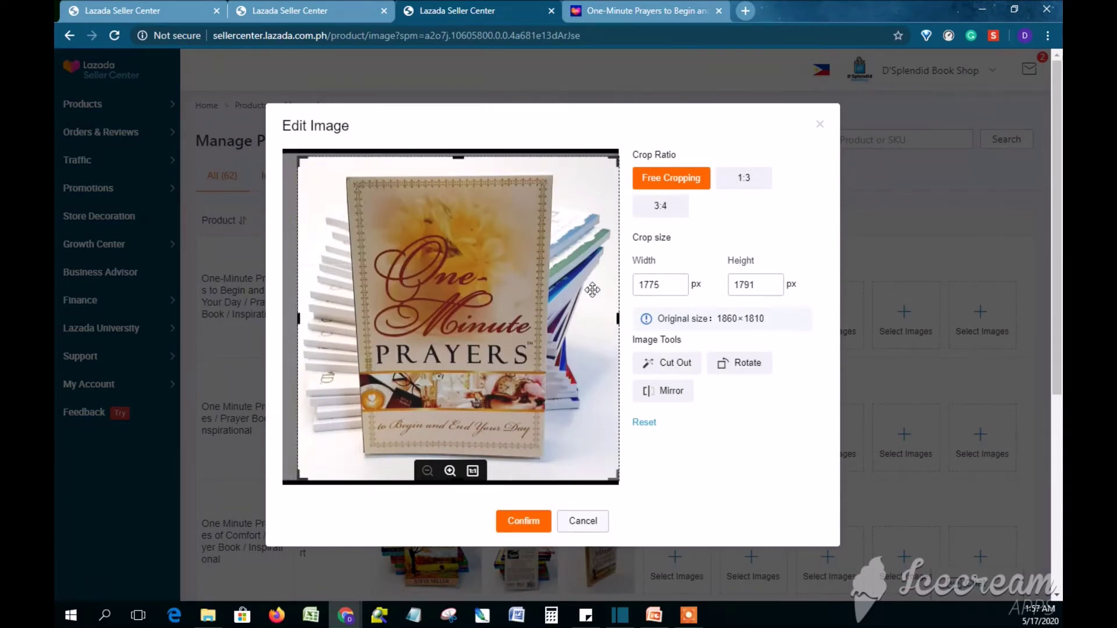
{"action": "left_click_drag", "start_coordinate": [618, 318], "coordinate": [610, 318]}
{"action": "left_click_drag", "start_coordinate": [448, 154], "coordinate": [454, 169]}
{"action": "left_click_drag", "start_coordinate": [608, 479], "coordinate": [616, 467]}
{"action": "left_click_drag", "start_coordinate": [300, 464], "coordinate": [303, 464]}
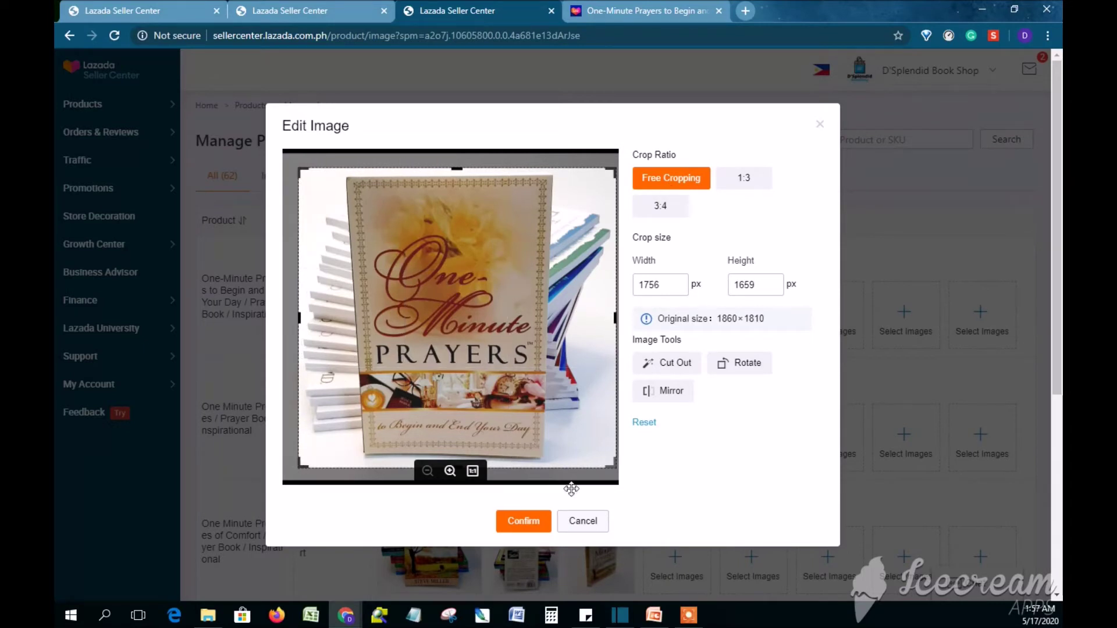
{"action": "left_click", "coordinate": [547, 522]}
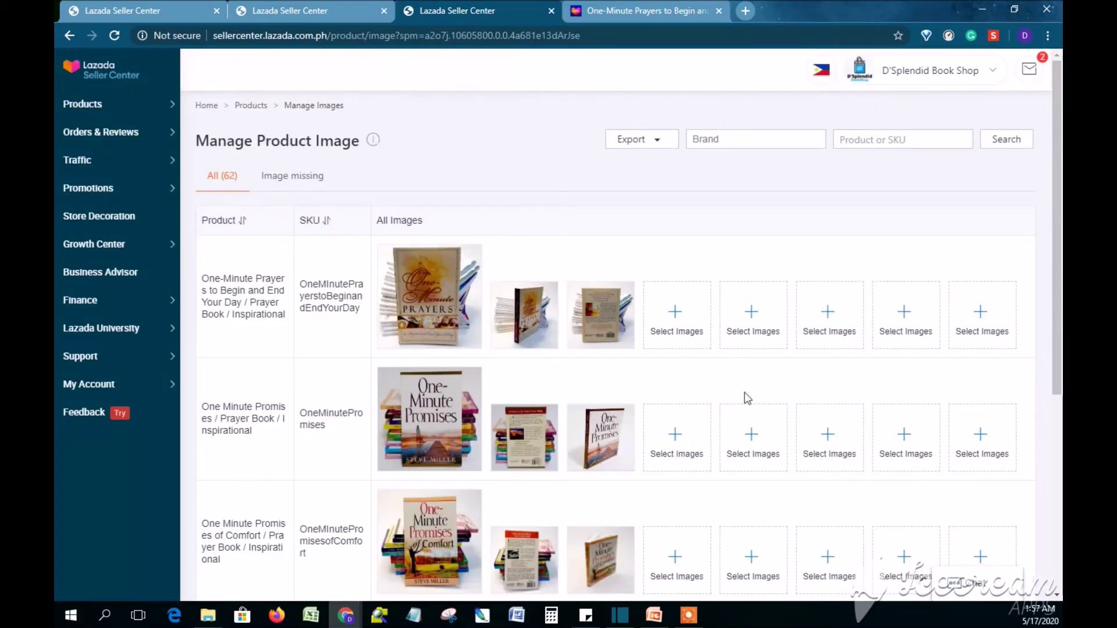
{"action": "scroll", "coordinate": [683, 262], "scroll_direction": "down", "scroll_amount": 5}
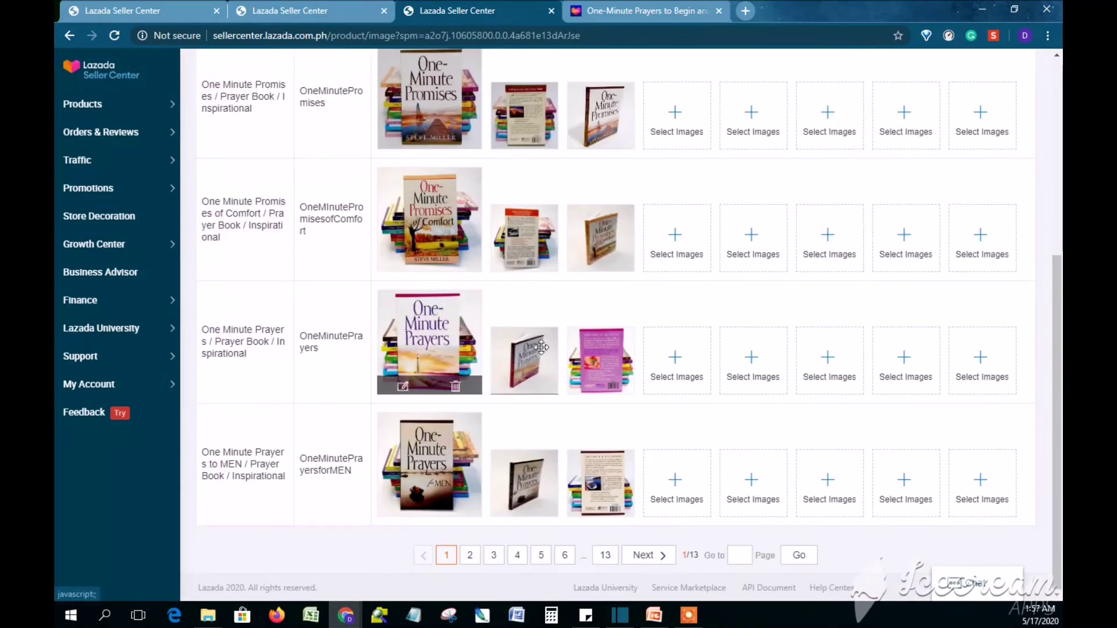
{"action": "left_click", "coordinate": [692, 363]}
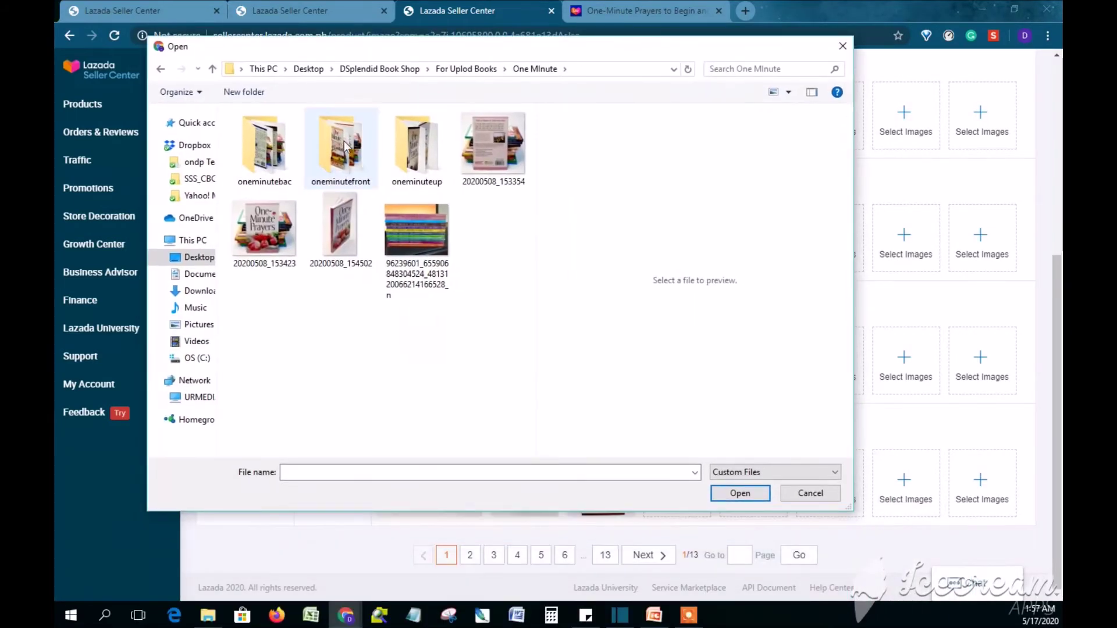
{"action": "left_click", "coordinate": [416, 233]}
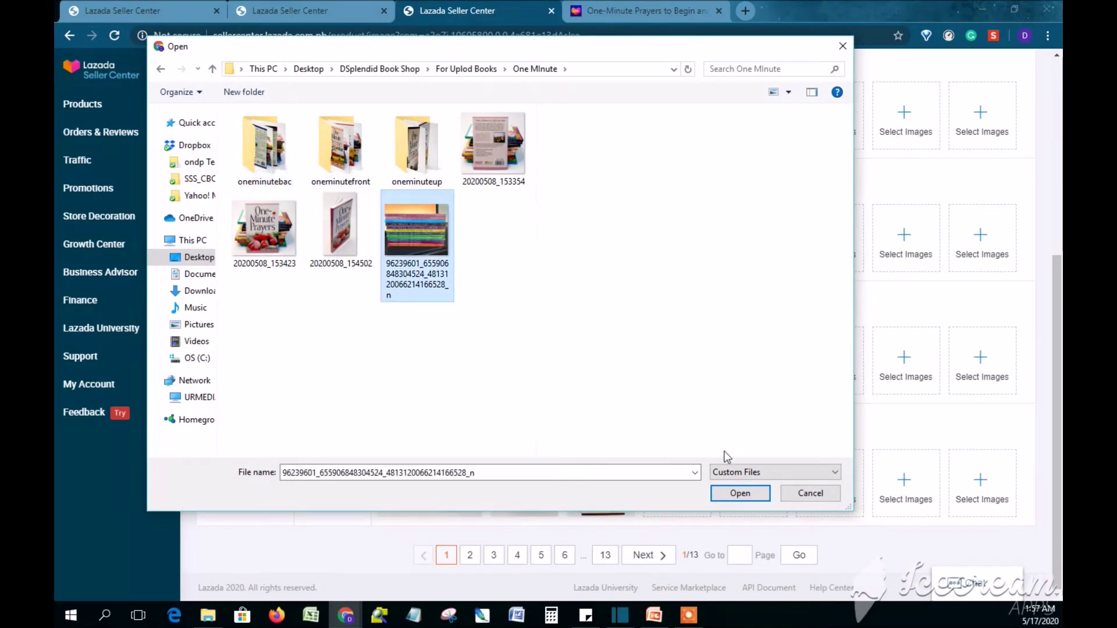
{"action": "left_click", "coordinate": [738, 494]}
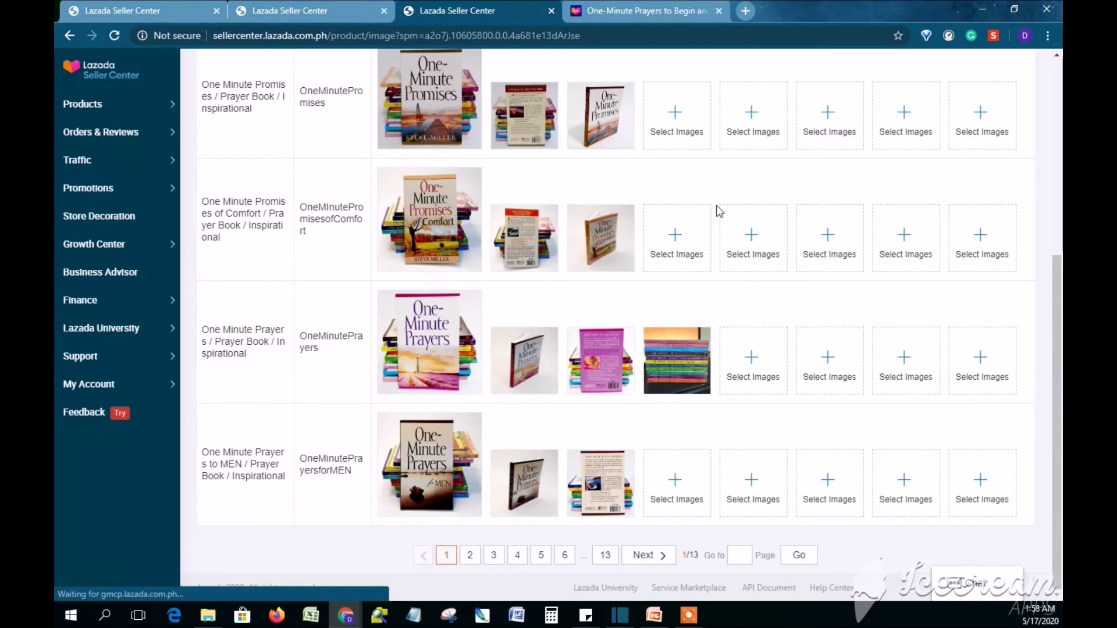
Crop the upper and lower background off the added book stack photo of "One Minute Prayers" and save it.
{"action": "left_click", "coordinate": [677, 360]}
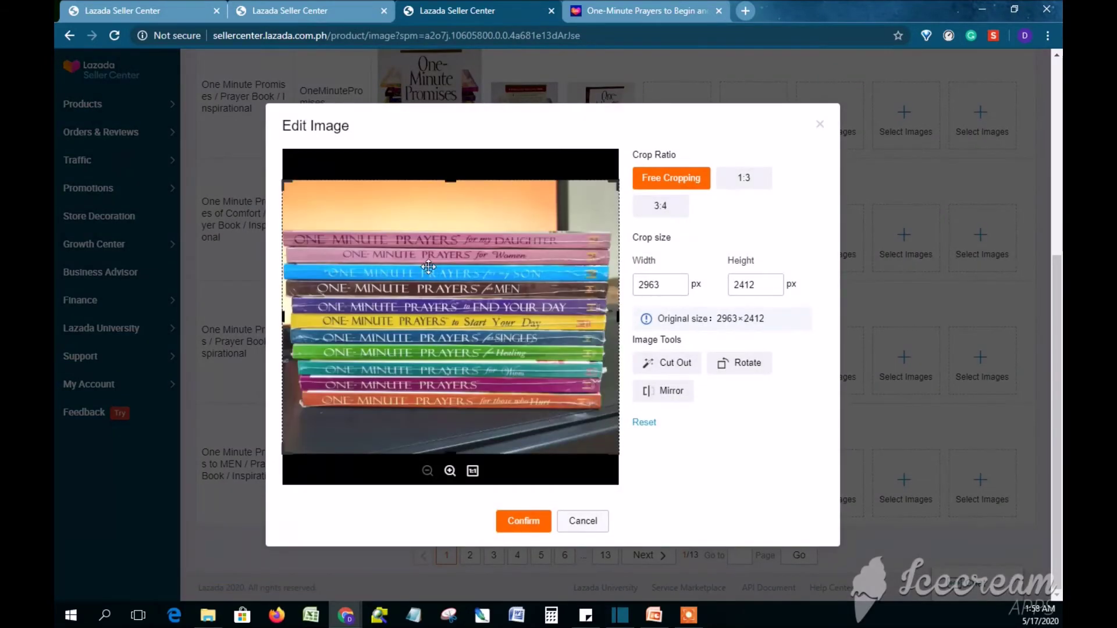
{"action": "left_click_drag", "start_coordinate": [450, 182], "coordinate": [449, 219]}
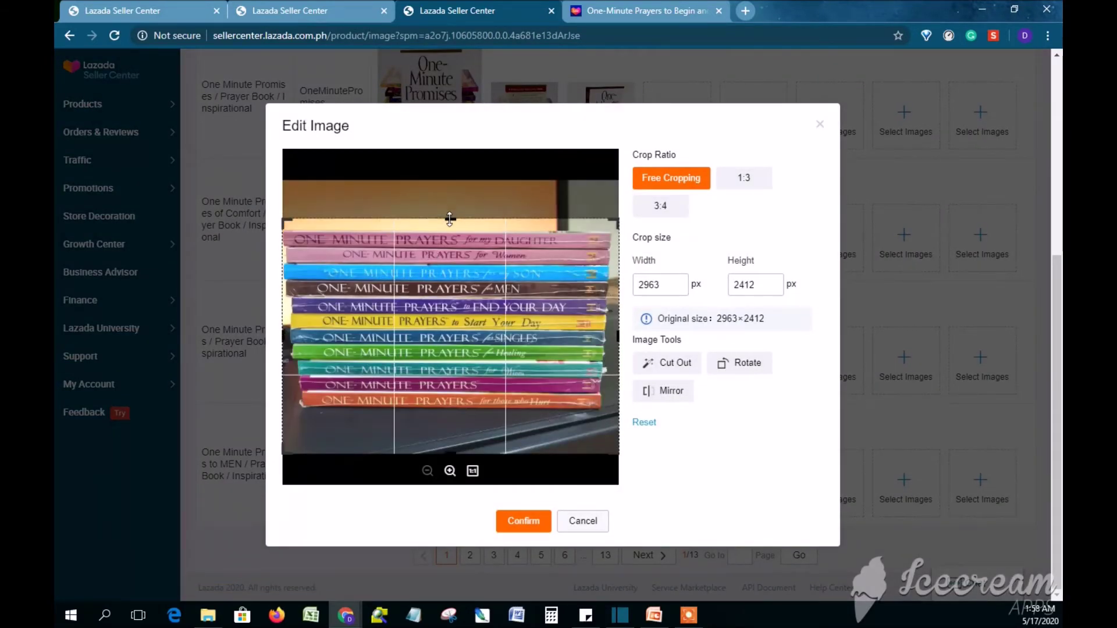
{"action": "left_click_drag", "start_coordinate": [445, 454], "coordinate": [447, 416]}
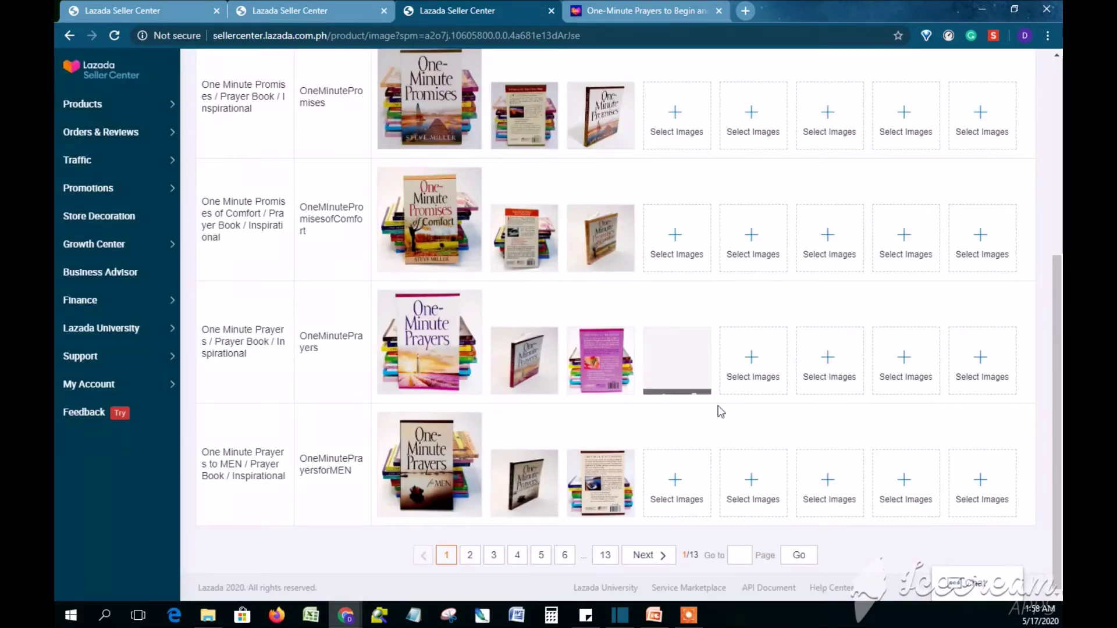
{"action": "mouse_move", "coordinate": [680, 365]}
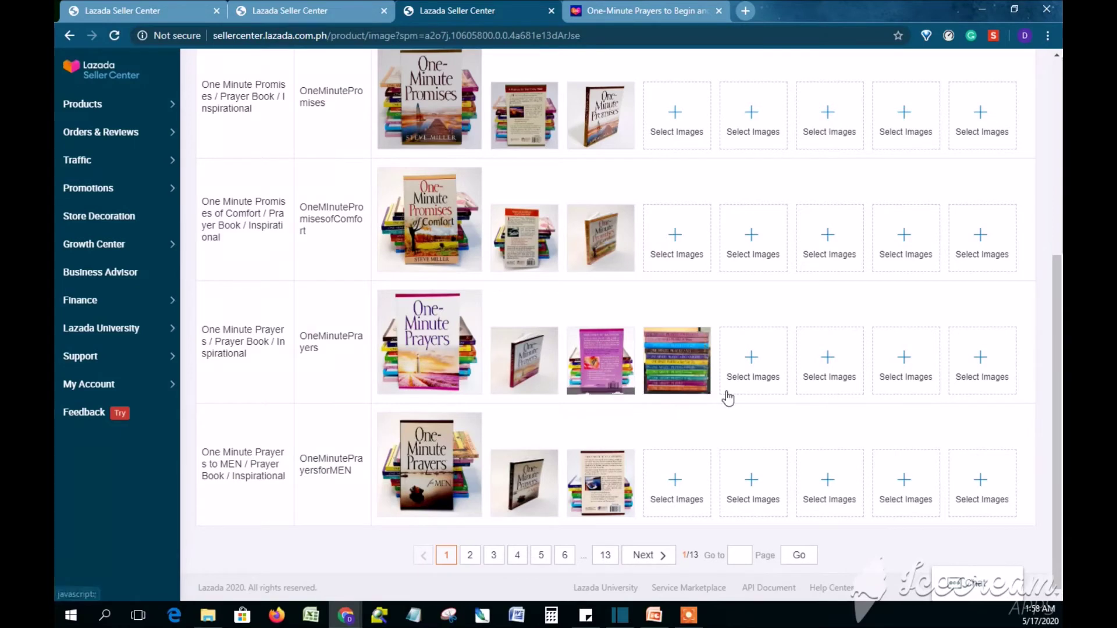
Review the Manage Product Image list, including its second page and the products with missing images, and return to all products.
{"action": "scroll", "coordinate": [599, 399], "scroll_direction": "up", "scroll_amount": 6}
{"action": "left_click_drag", "start_coordinate": [205, 144], "coordinate": [318, 145]}
{"action": "left_click", "coordinate": [334, 146]}
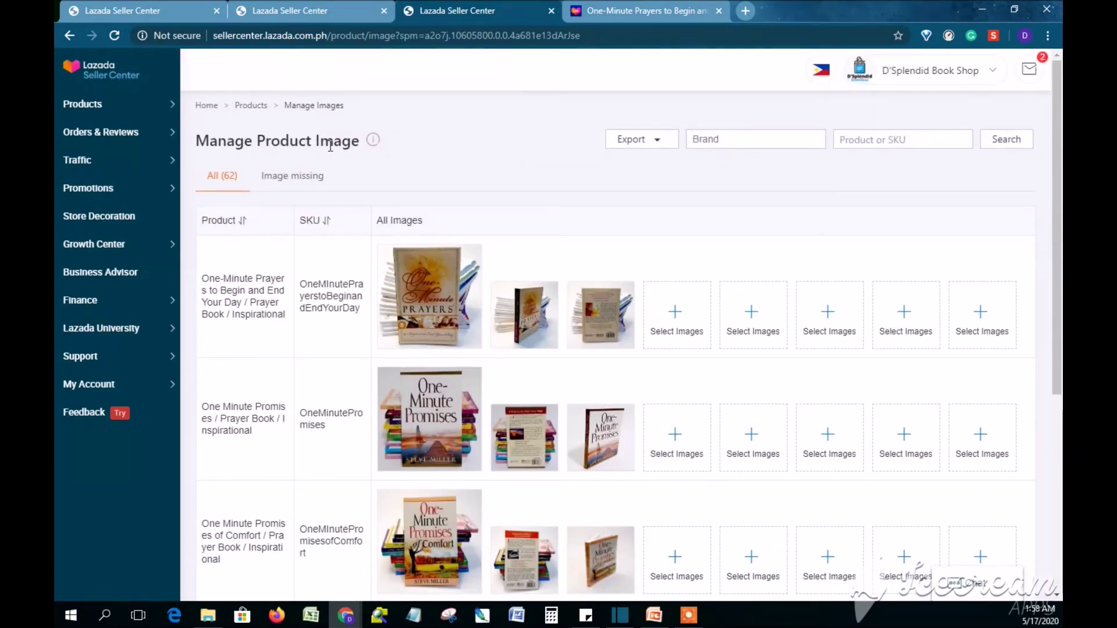
{"action": "scroll", "coordinate": [481, 242], "scroll_direction": "down", "scroll_amount": 5}
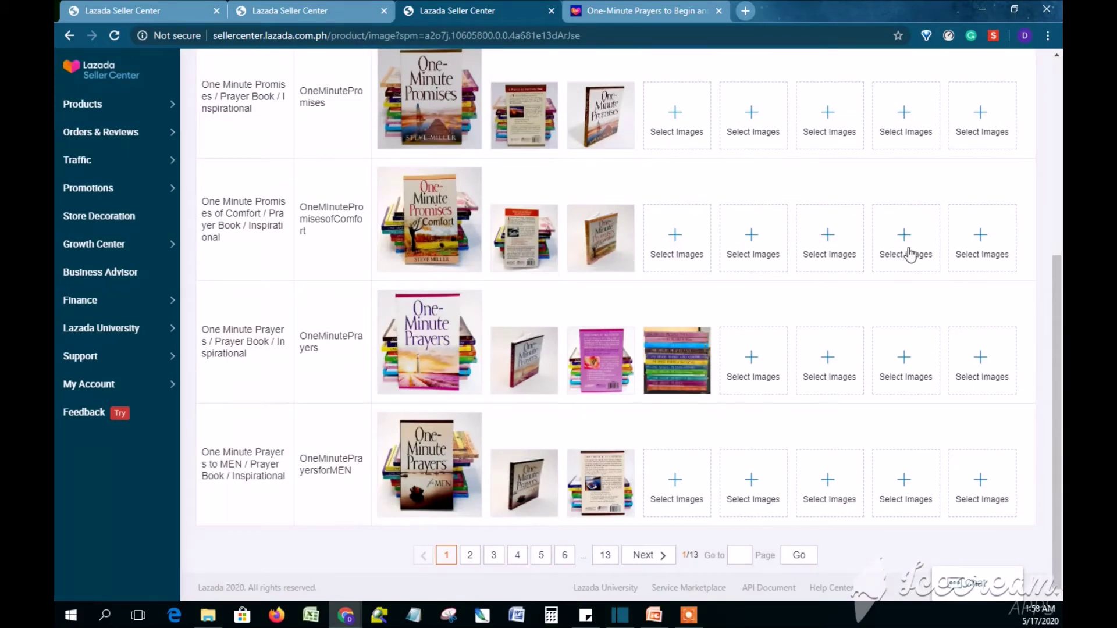
{"action": "scroll", "coordinate": [661, 482], "scroll_direction": "up", "scroll_amount": 5}
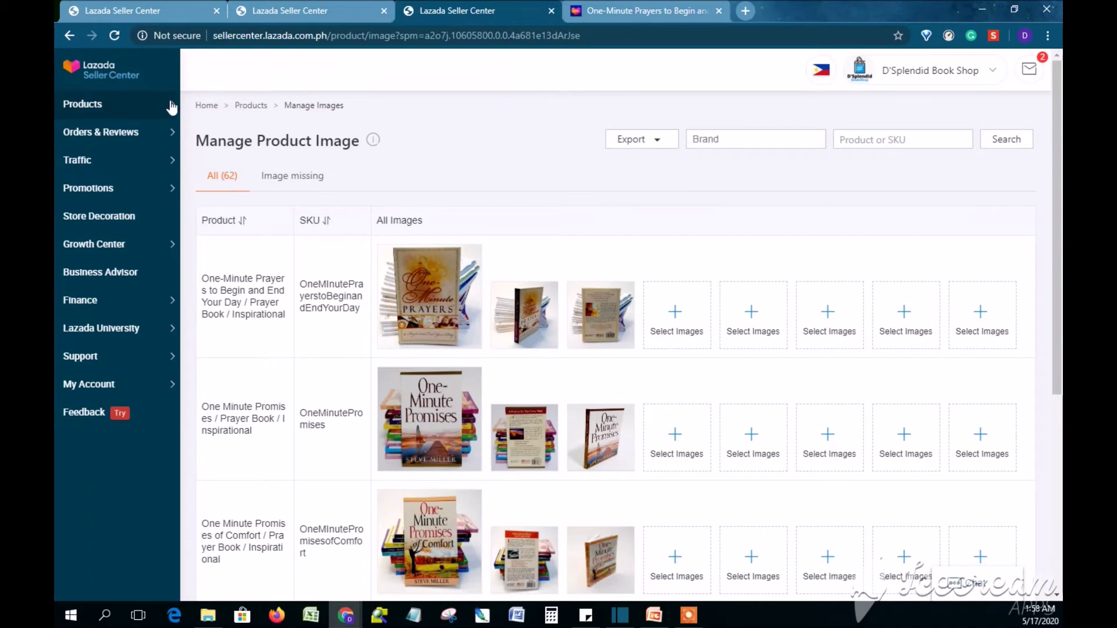
{"action": "mouse_move", "coordinate": [171, 106]}
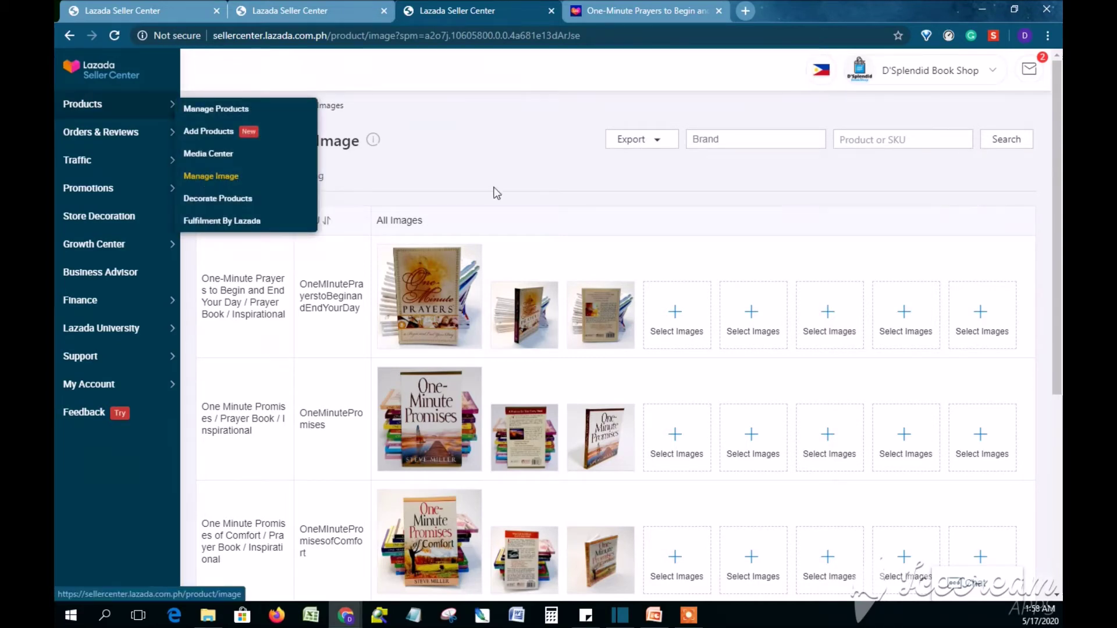
{"action": "scroll", "coordinate": [825, 250], "scroll_direction": "down", "scroll_amount": 6}
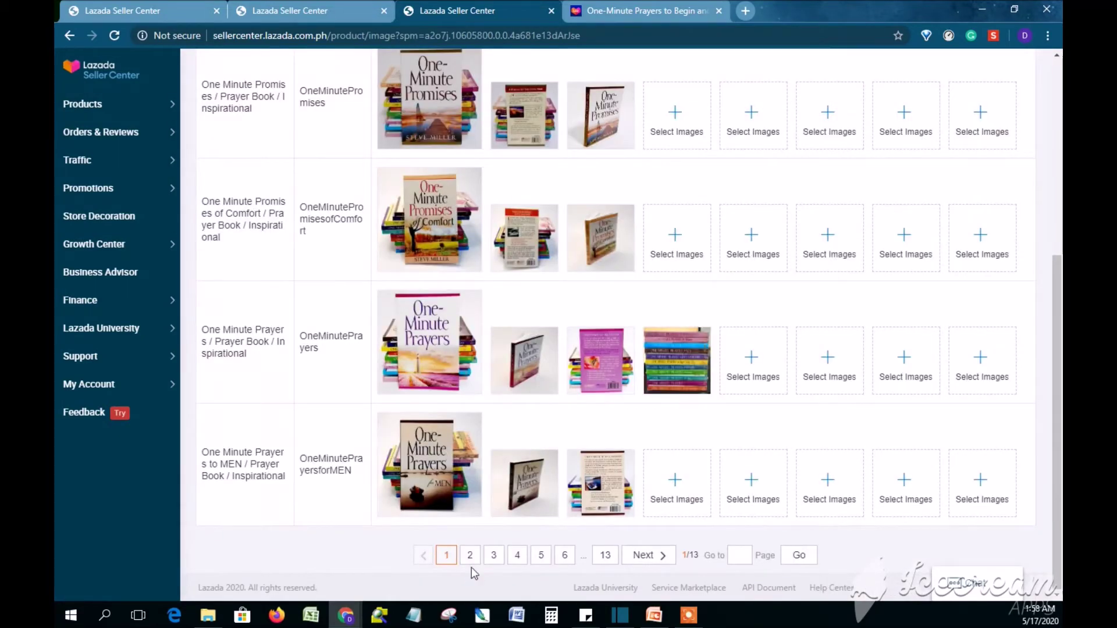
{"action": "left_click", "coordinate": [470, 555]}
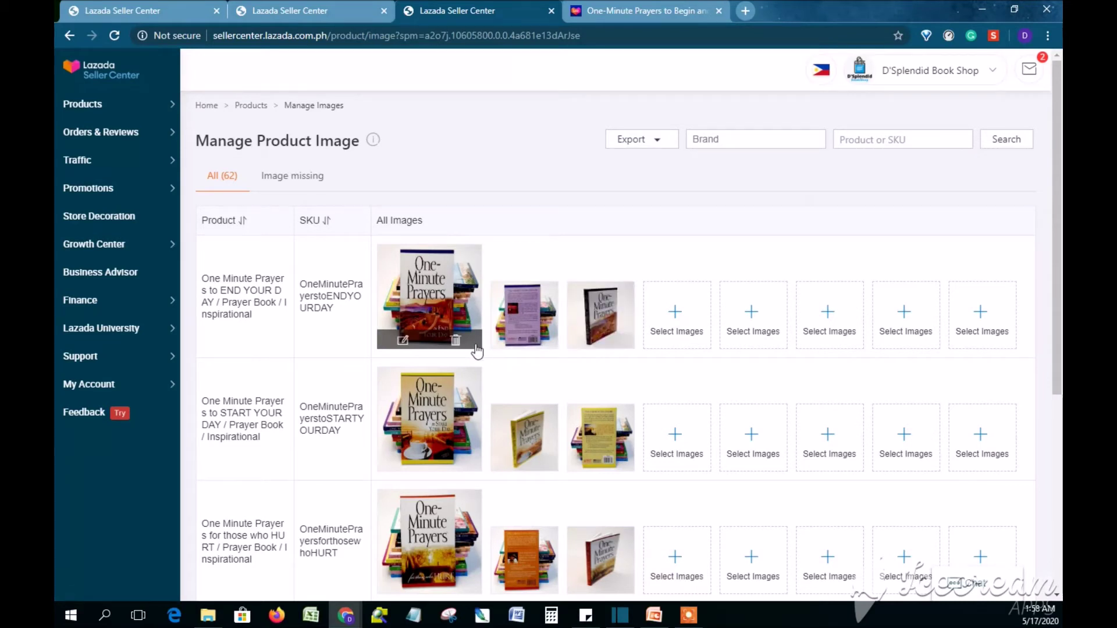
{"action": "left_click", "coordinate": [292, 180]}
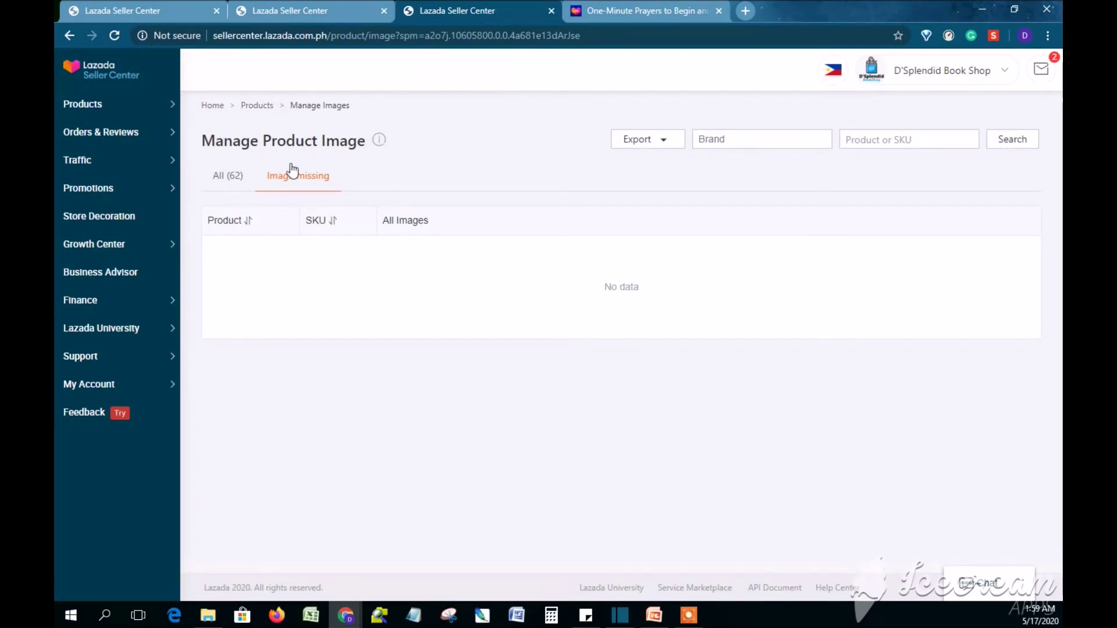
{"action": "left_click", "coordinate": [227, 176]}
Return to the Product Overview and look over the actions available for "One-Minute Prayers to Begin and End Your Day".
{"action": "mouse_move", "coordinate": [218, 118]}
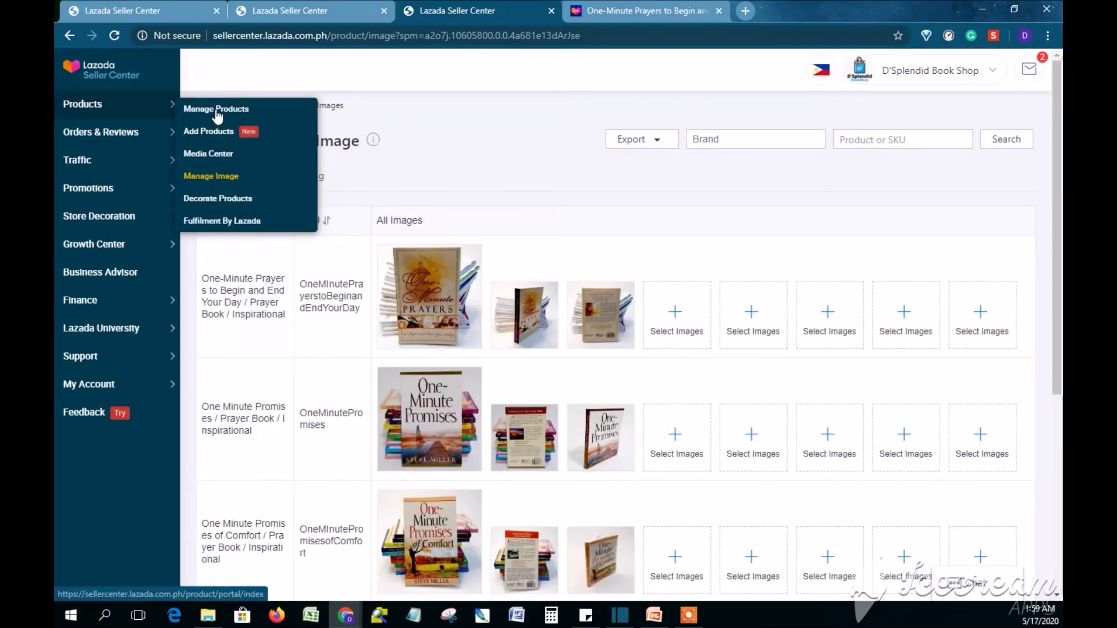
{"action": "left_click", "coordinate": [216, 109]}
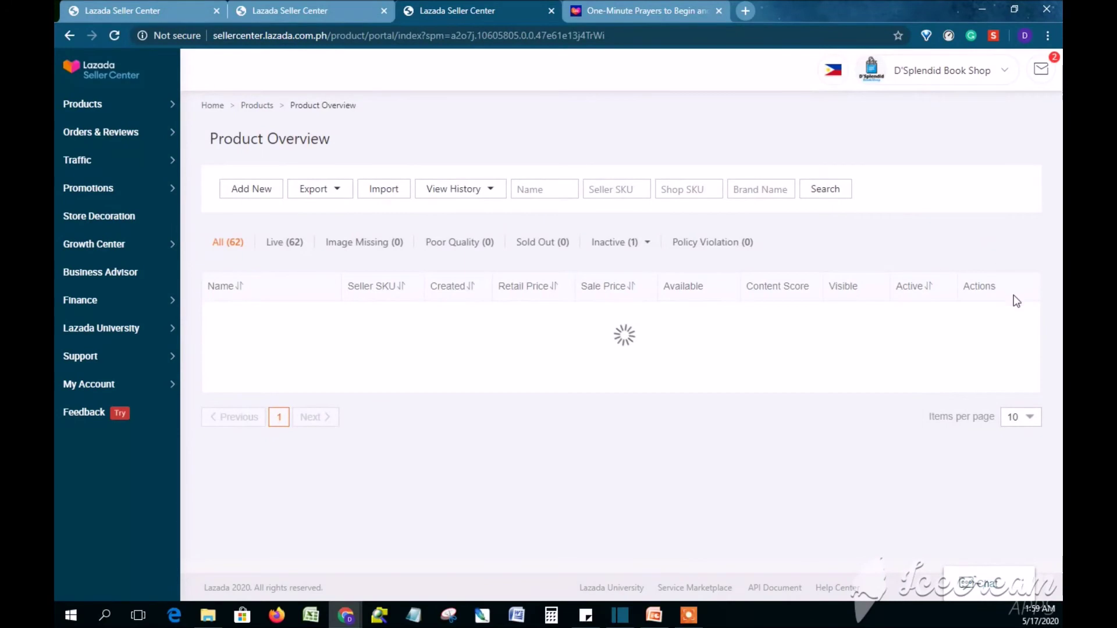
{"action": "mouse_move", "coordinate": [983, 333]}
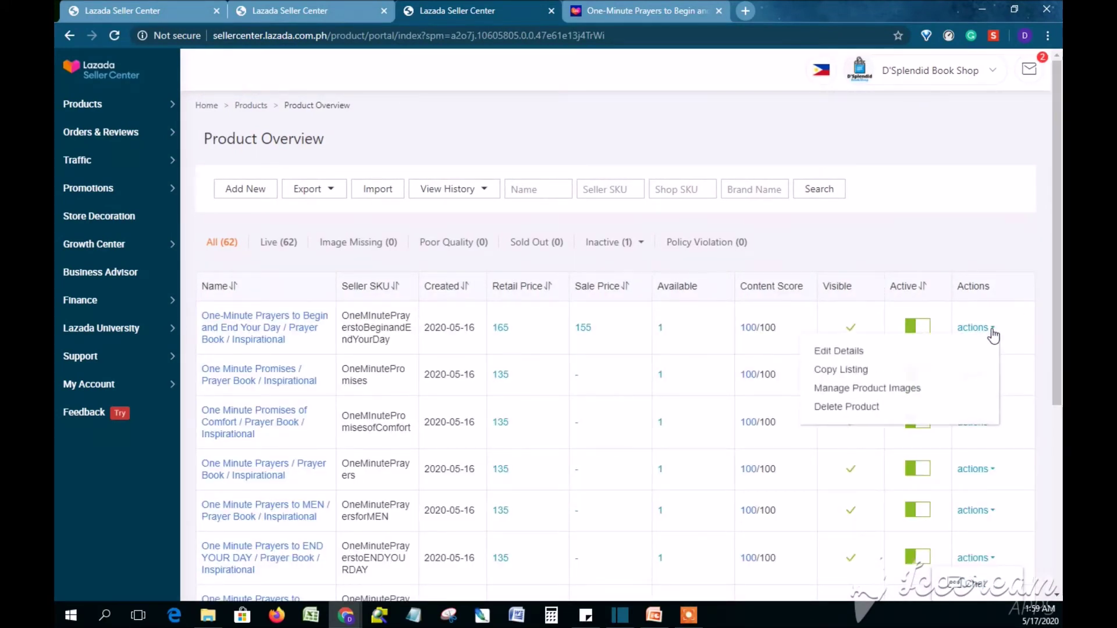
{"action": "scroll", "coordinate": [592, 435], "scroll_direction": "down", "scroll_amount": 3}
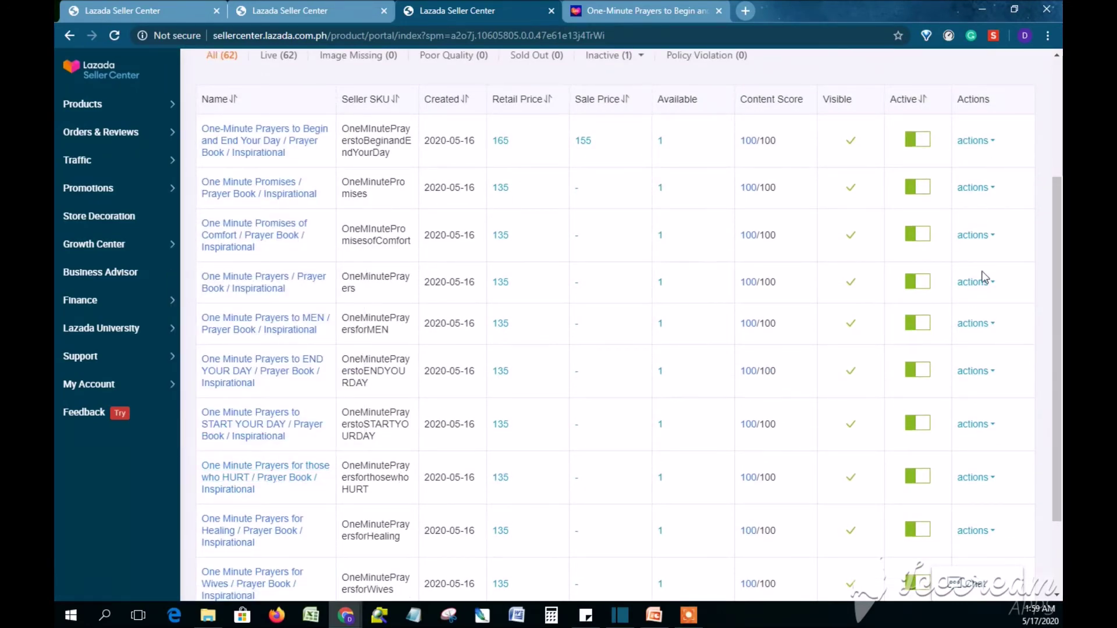
Deactivate the "One-Minute Prayers to Begin and End Your Day" listing and refresh the product list to check the inactive categories.
{"action": "mouse_move", "coordinate": [983, 283]}
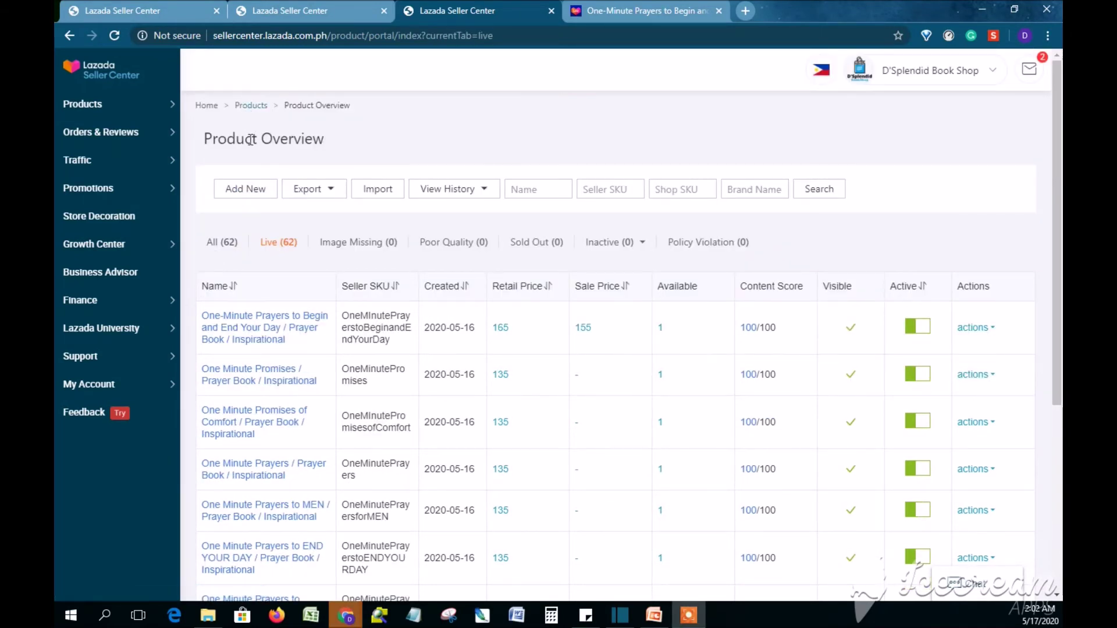
{"action": "left_click_drag", "start_coordinate": [250, 140], "coordinate": [331, 147]}
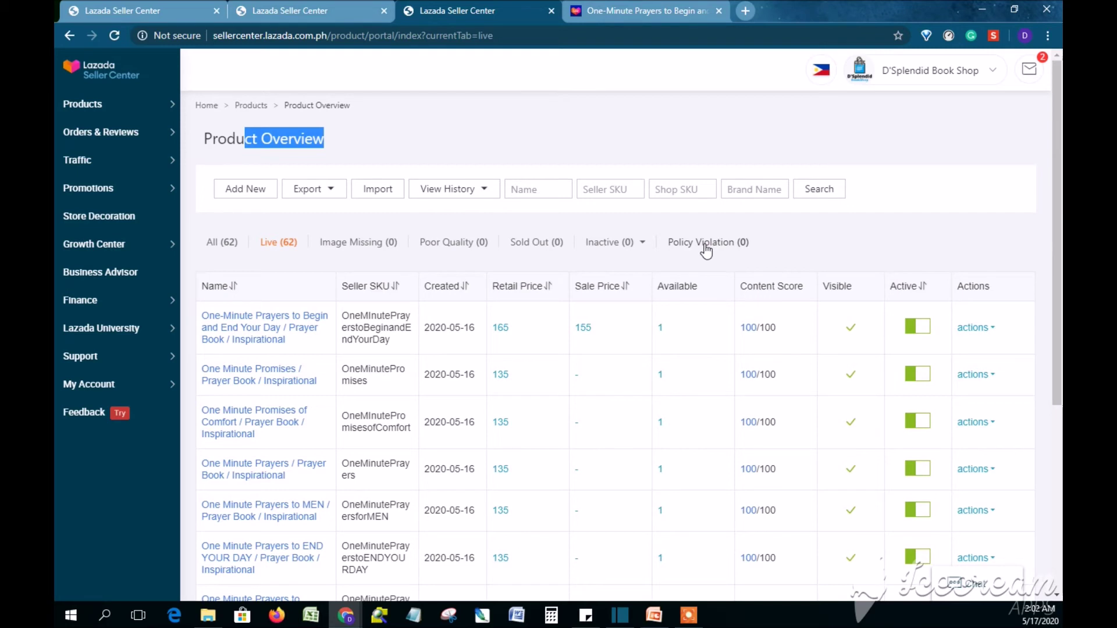
{"action": "mouse_move", "coordinate": [604, 248]}
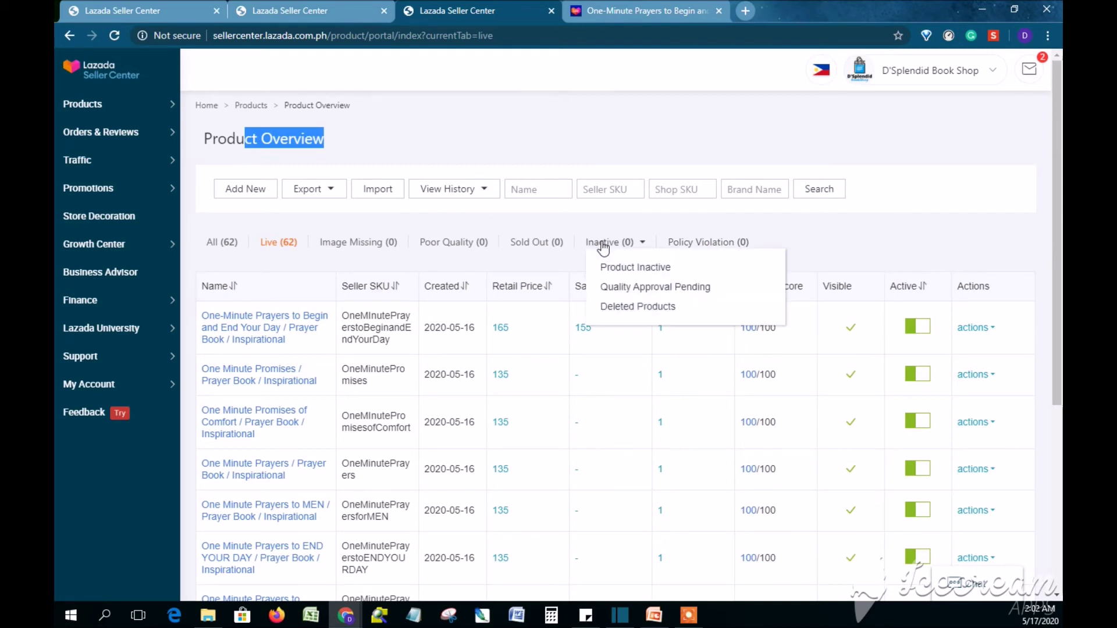
{"action": "left_click", "coordinate": [609, 267]}
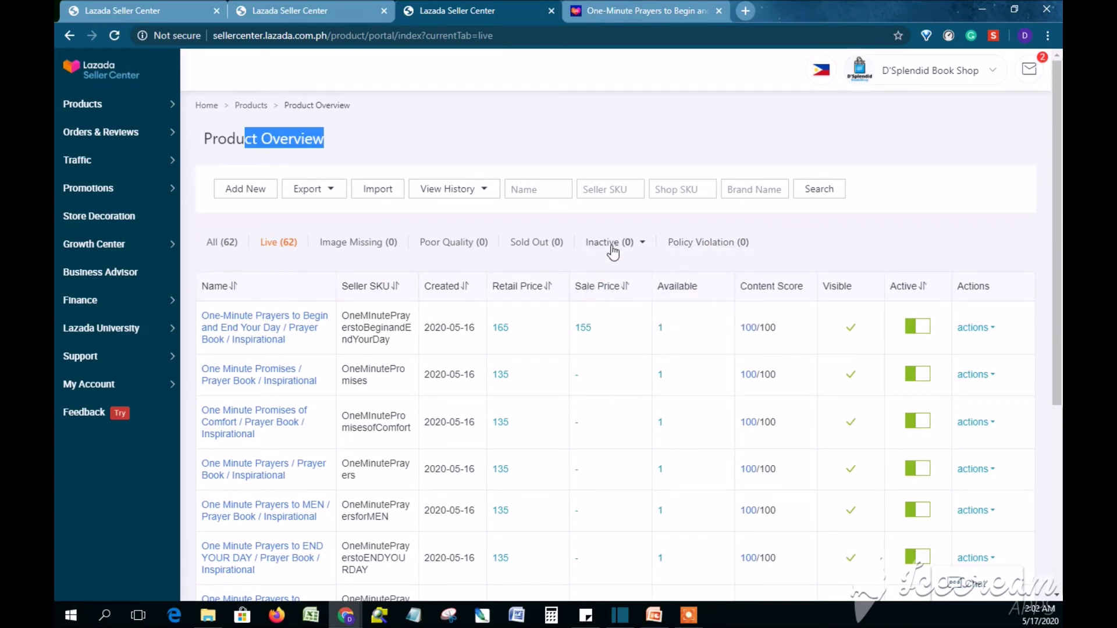
{"action": "left_click", "coordinate": [922, 327]}
{"action": "left_click", "coordinate": [918, 327]}
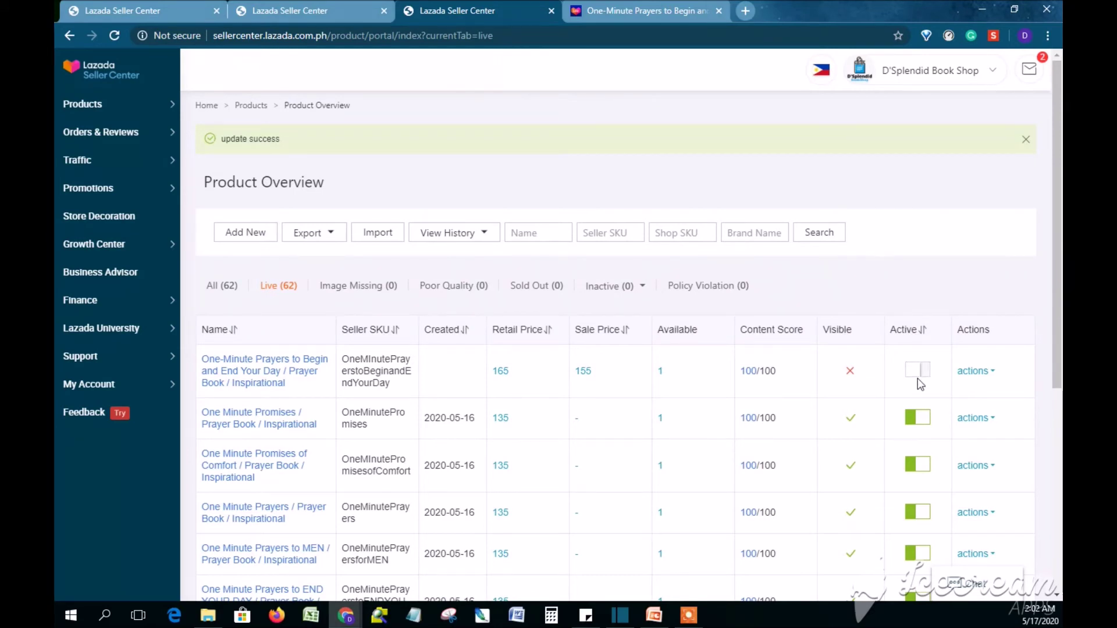
{"action": "left_click", "coordinate": [115, 36]}
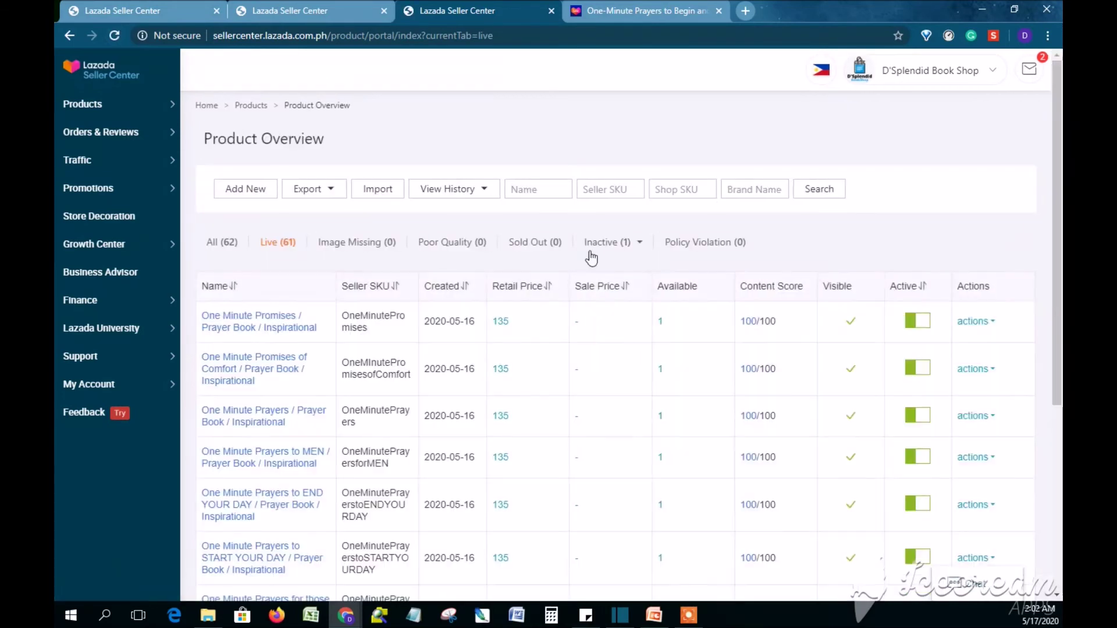
{"action": "left_click", "coordinate": [614, 251]}
{"action": "left_click", "coordinate": [637, 246]}
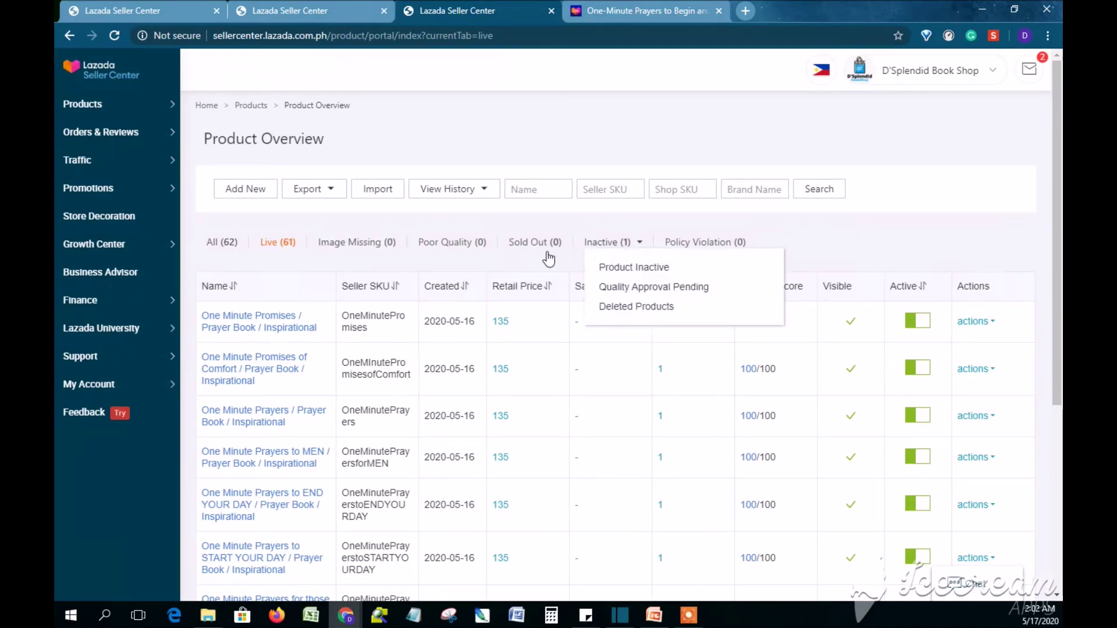
Increase the dropshipping stock of "One Minute Promises of Comfort" by 5.
{"action": "left_click", "coordinate": [676, 375]}
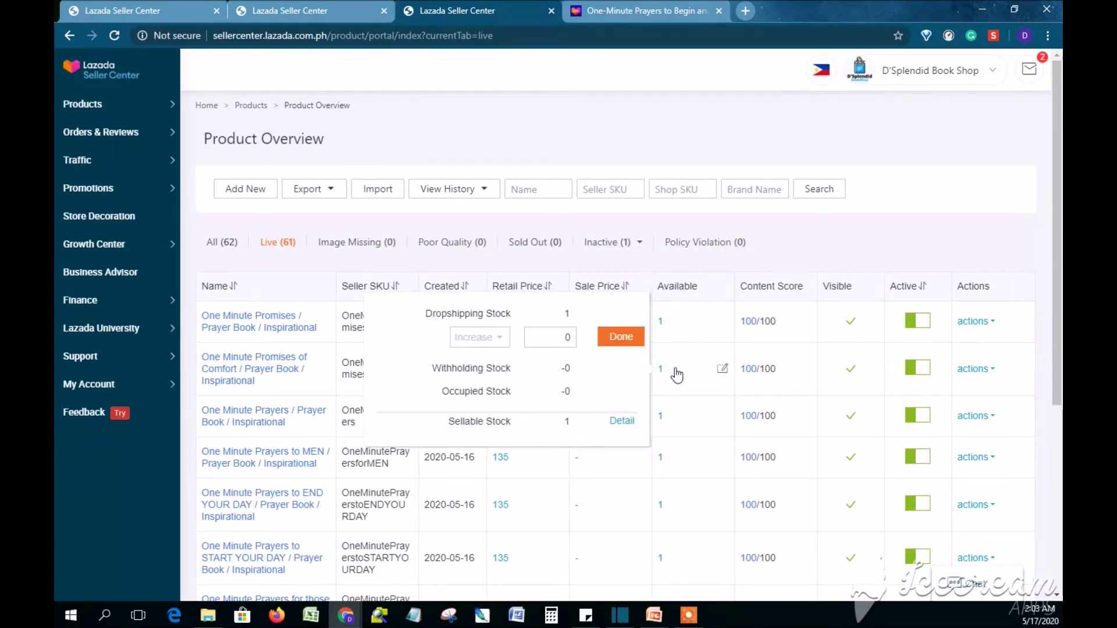
{"action": "left_click", "coordinate": [561, 341]}
{"action": "left_click_drag", "start_coordinate": [562, 338], "coordinate": [584, 343]}
{"action": "double_click", "coordinate": [562, 338]}
{"action": "type", "text": "5"}
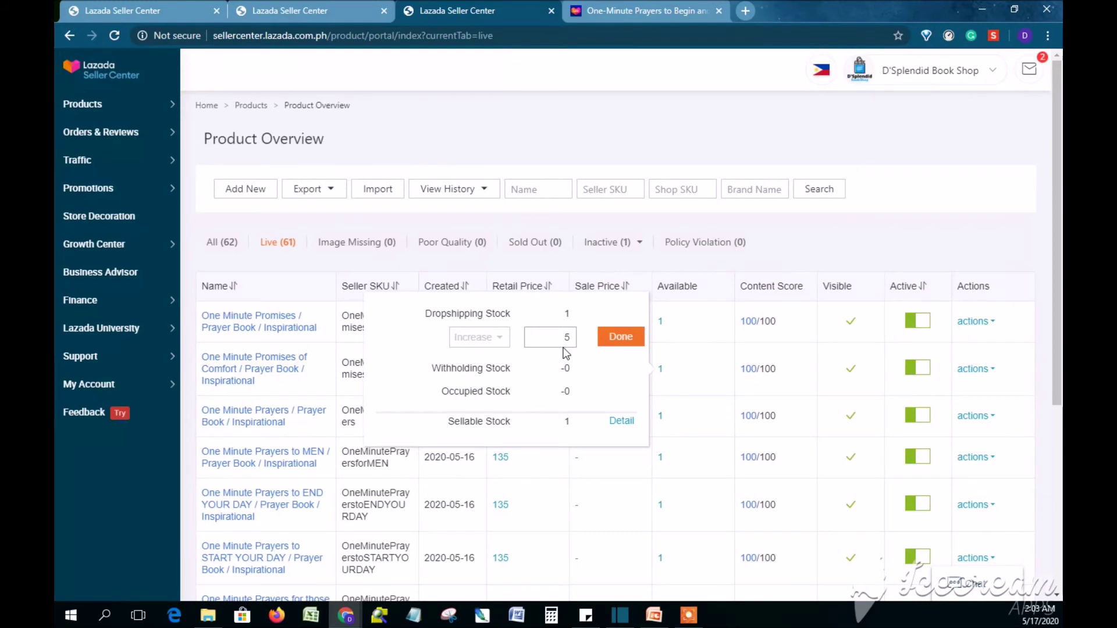
{"action": "left_click", "coordinate": [479, 338]}
{"action": "left_click", "coordinate": [477, 368]}
{"action": "left_click", "coordinate": [621, 340]}
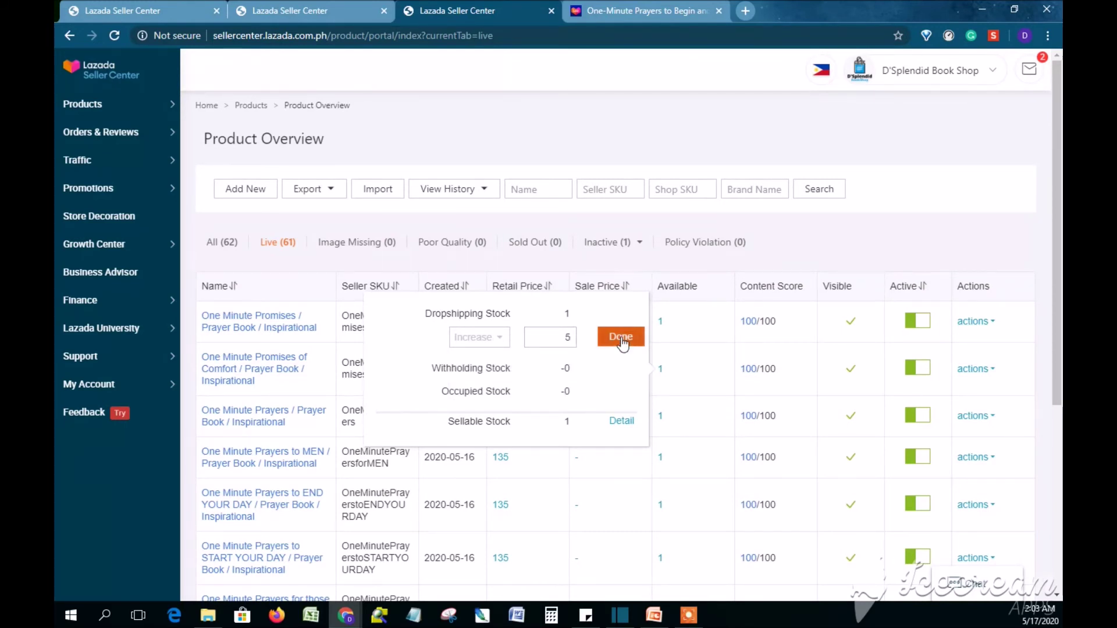
Decrease the dropshipping stock of "One Minute Promises of Comfort" by 5.
{"action": "scroll", "coordinate": [723, 305], "scroll_direction": "down", "scroll_amount": 2}
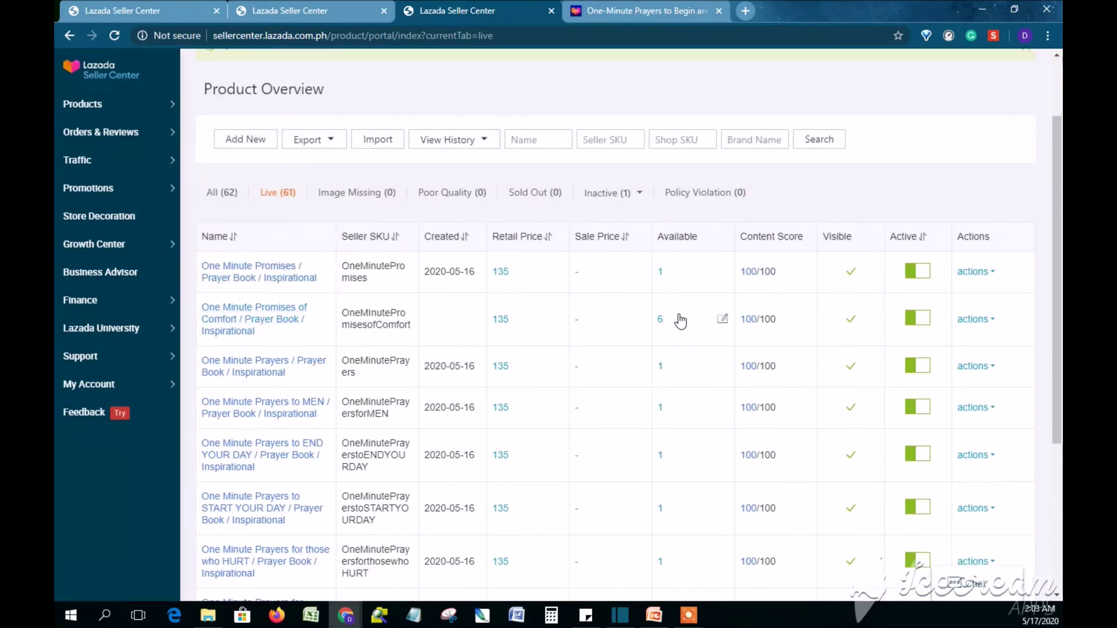
{"action": "left_click", "coordinate": [679, 320]}
{"action": "double_click", "coordinate": [566, 287]}
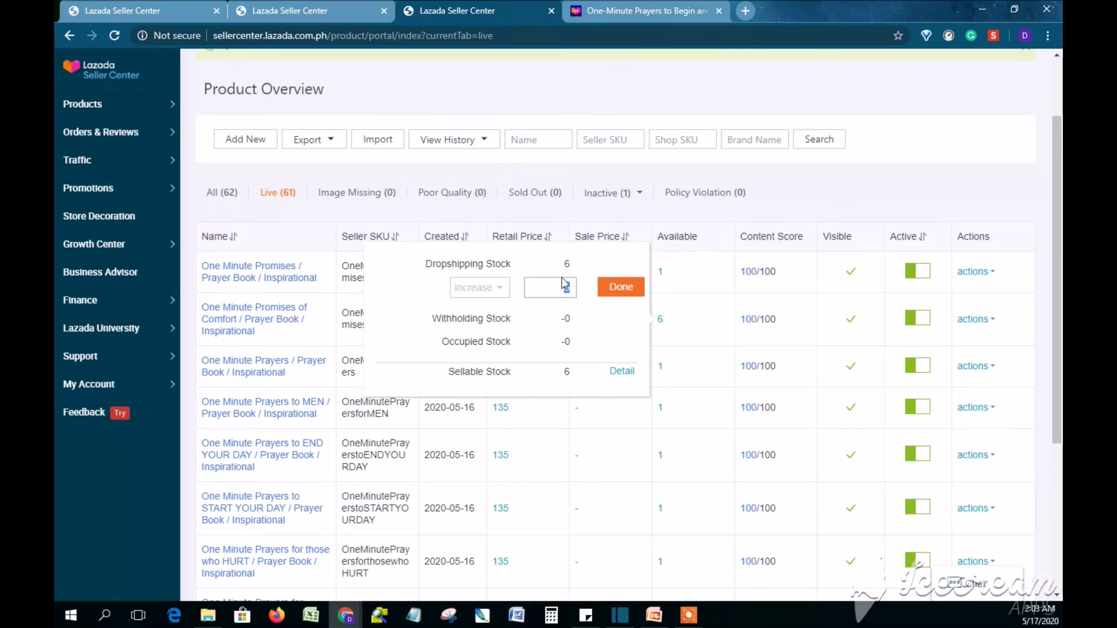
{"action": "type", "text": "5"}
{"action": "left_click", "coordinate": [486, 288]}
{"action": "left_click", "coordinate": [495, 337]}
{"action": "left_click", "coordinate": [624, 291]}
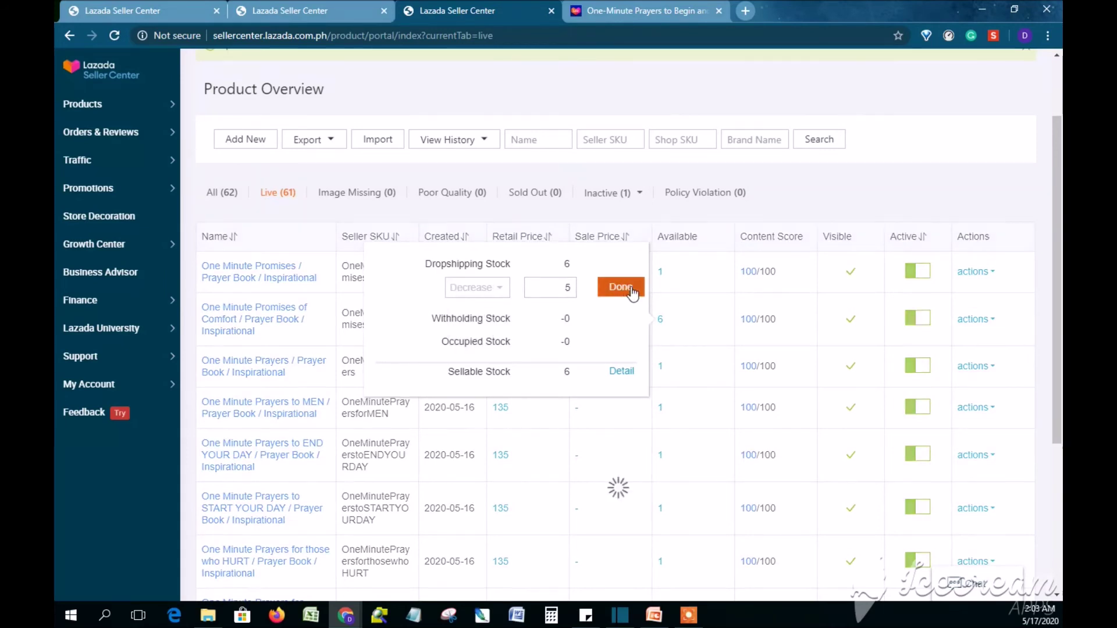
Reduce the stock of "One Minute Promises of Comfort" to 0, check its visibility conditions and refresh the product list.
{"action": "left_click", "coordinate": [678, 328]}
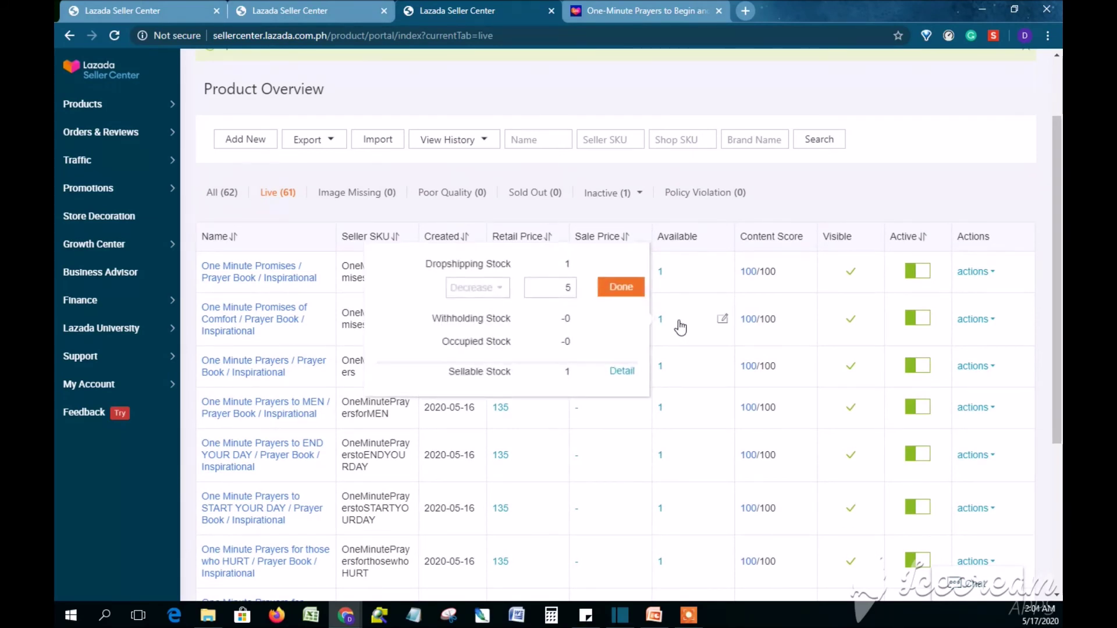
{"action": "scroll", "coordinate": [559, 287], "scroll_direction": "down", "scroll_amount": 4}
{"action": "left_click", "coordinate": [633, 289]}
{"action": "mouse_move", "coordinate": [855, 331]}
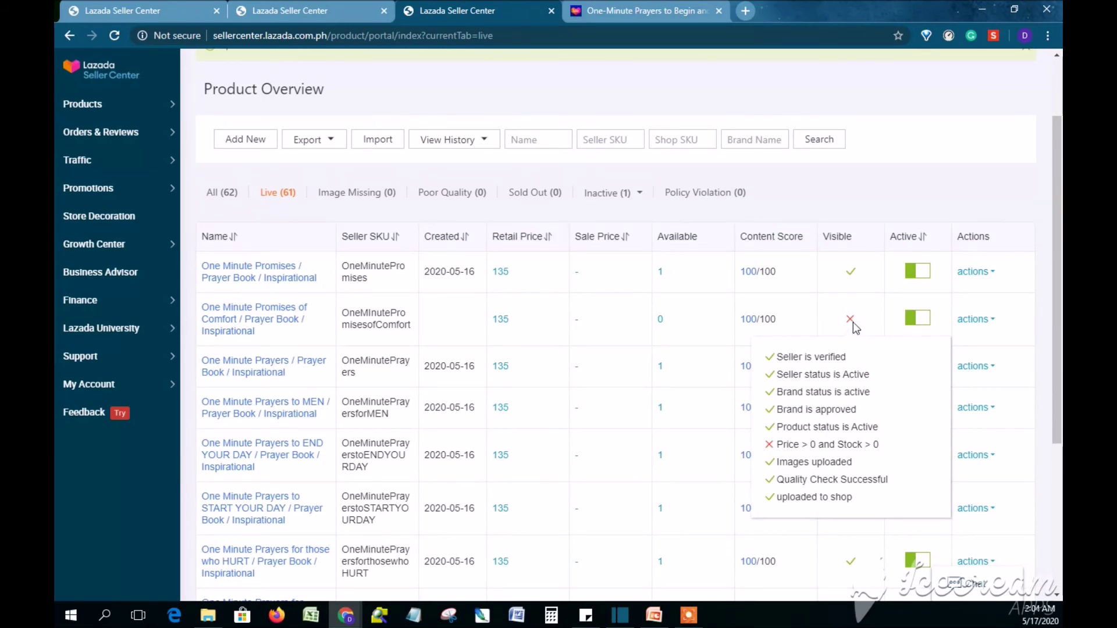
{"action": "mouse_move", "coordinate": [853, 285]}
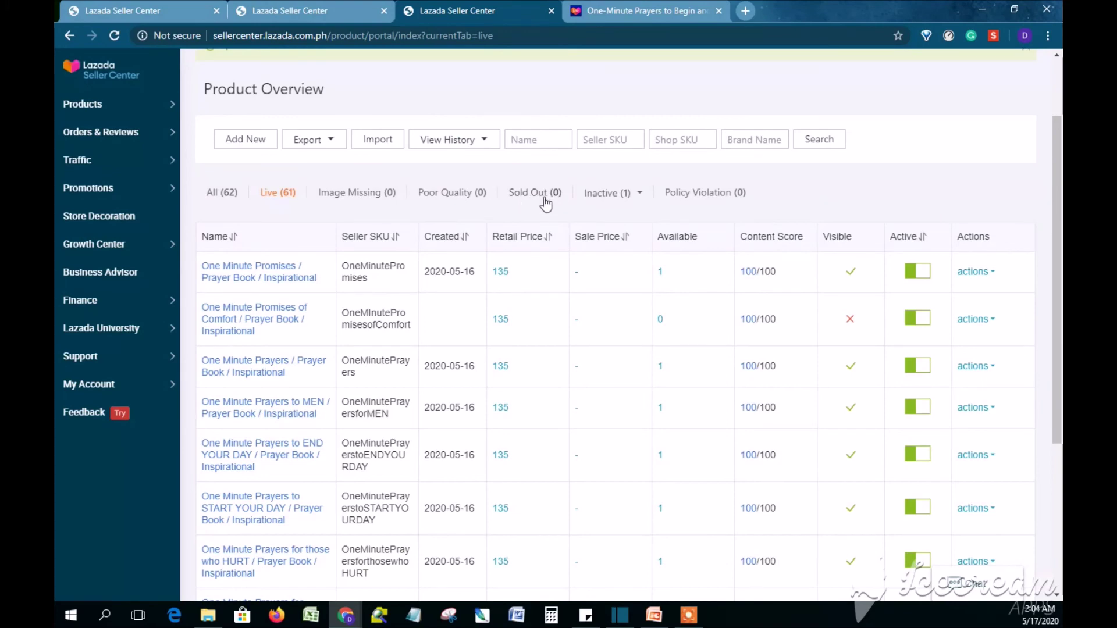
{"action": "left_click", "coordinate": [114, 35]}
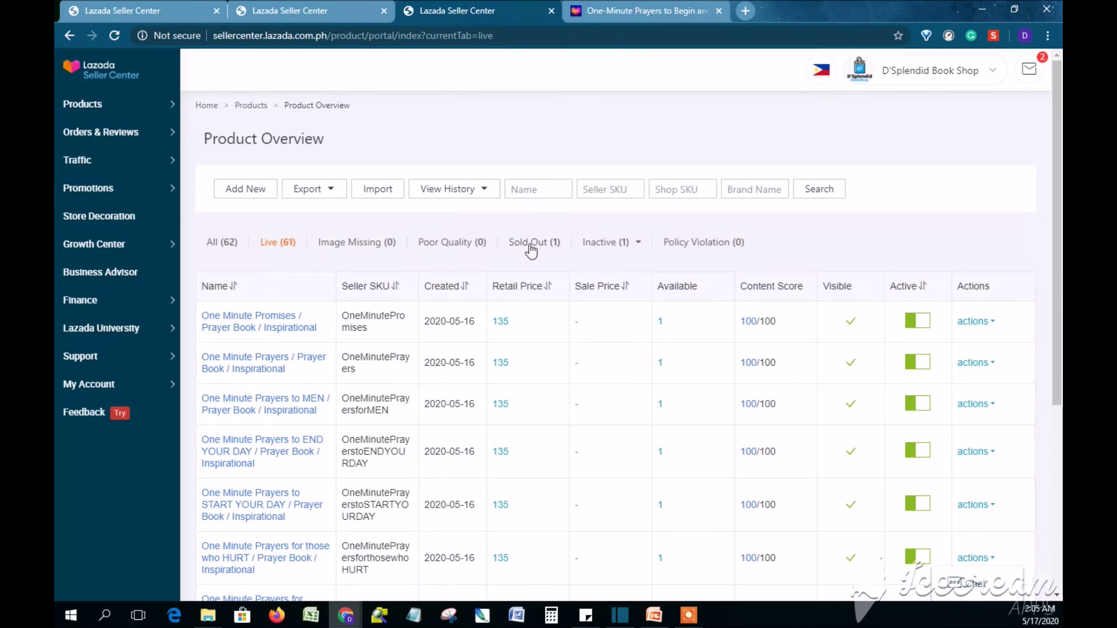
{"action": "mouse_move", "coordinate": [592, 252]}
Show the inactive products and reactivate the "One-Minute Prayers to Begin and End Your Day" listing.
{"action": "scroll", "coordinate": [634, 247], "scroll_direction": "down", "scroll_amount": 5}
{"action": "scroll", "coordinate": [792, 281], "scroll_direction": "up", "scroll_amount": 4}
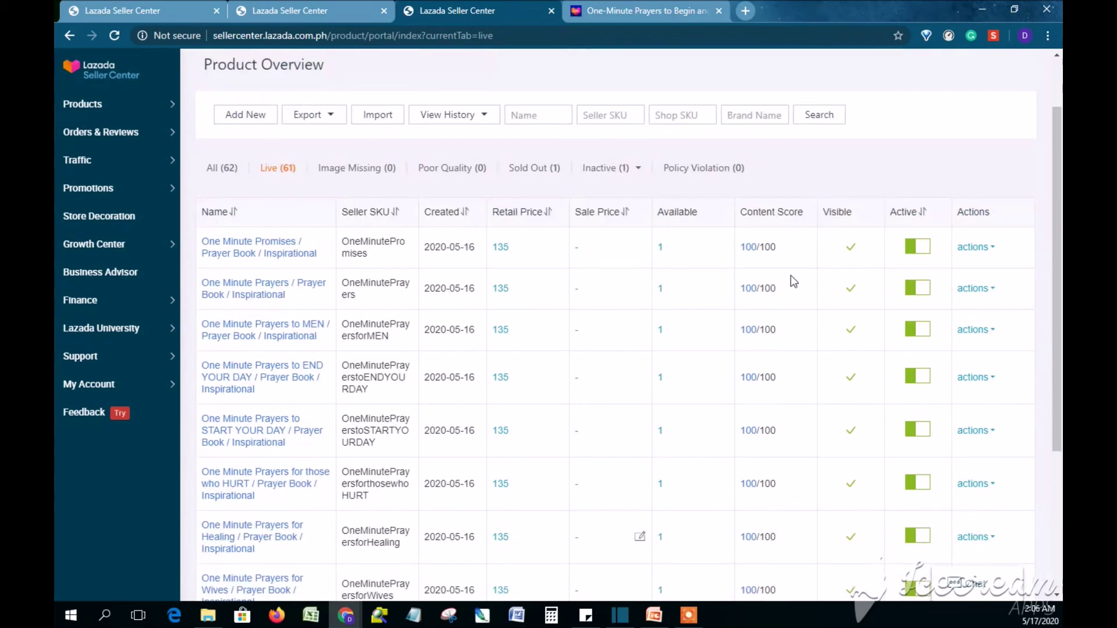
{"action": "scroll", "coordinate": [790, 274], "scroll_direction": "up", "scroll_amount": 1}
{"action": "left_click", "coordinate": [627, 265]}
{"action": "left_click", "coordinate": [923, 327]}
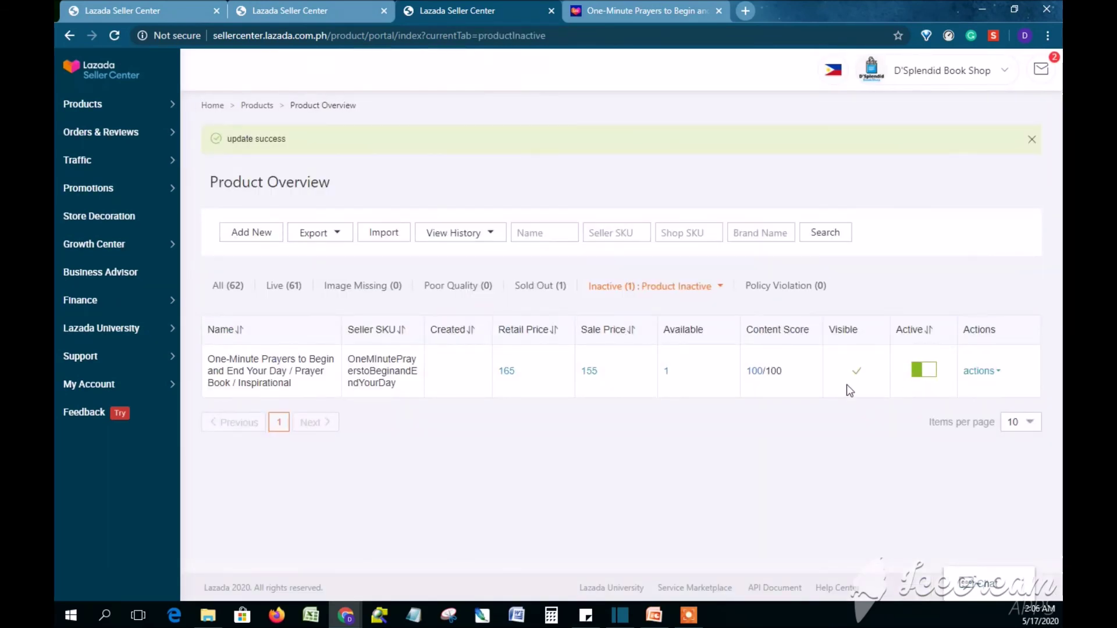
Restock "One Minute Promises of Comfort" with 1 unit from the sold-out products and return to the live products.
{"action": "left_click", "coordinate": [535, 288]}
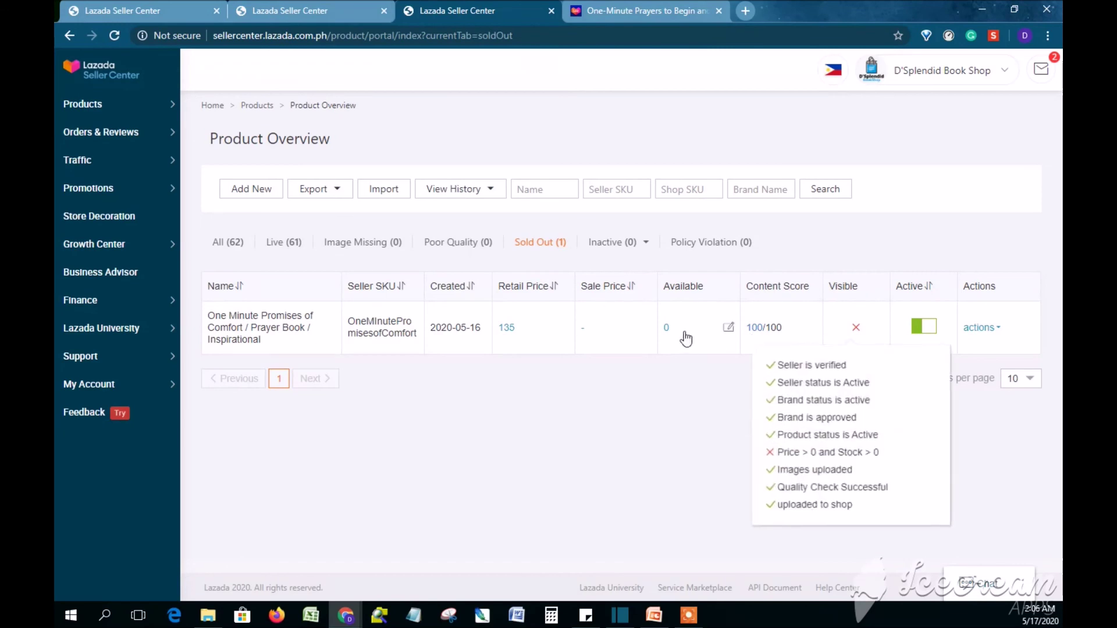
{"action": "left_click", "coordinate": [684, 334]}
{"action": "type", "text": "1"}
{"action": "left_click", "coordinate": [621, 295]}
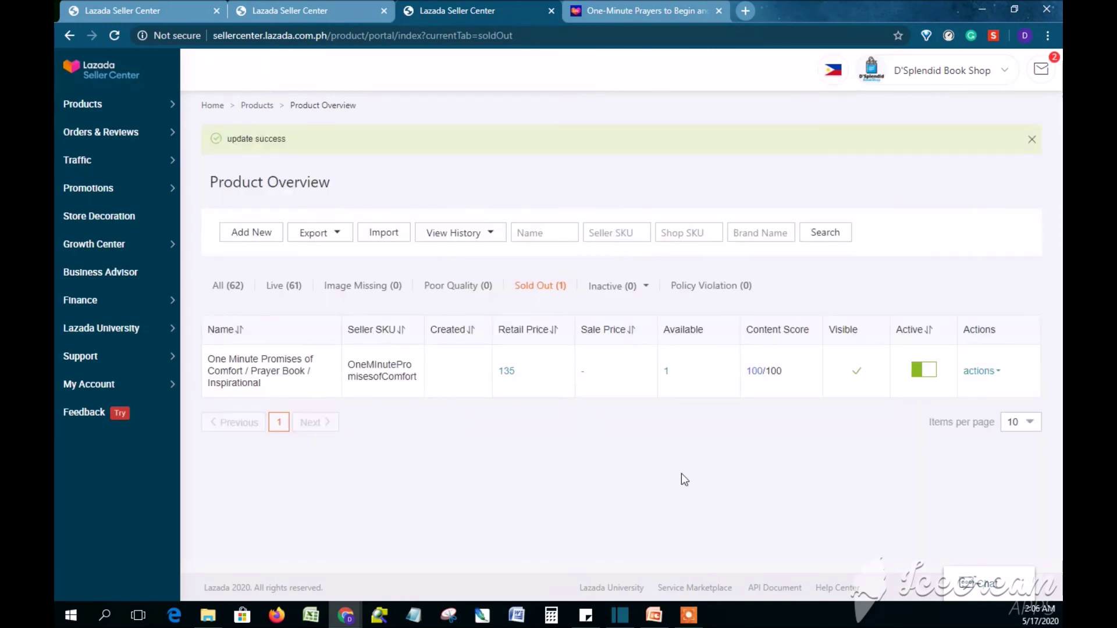
{"action": "left_click", "coordinate": [278, 289]}
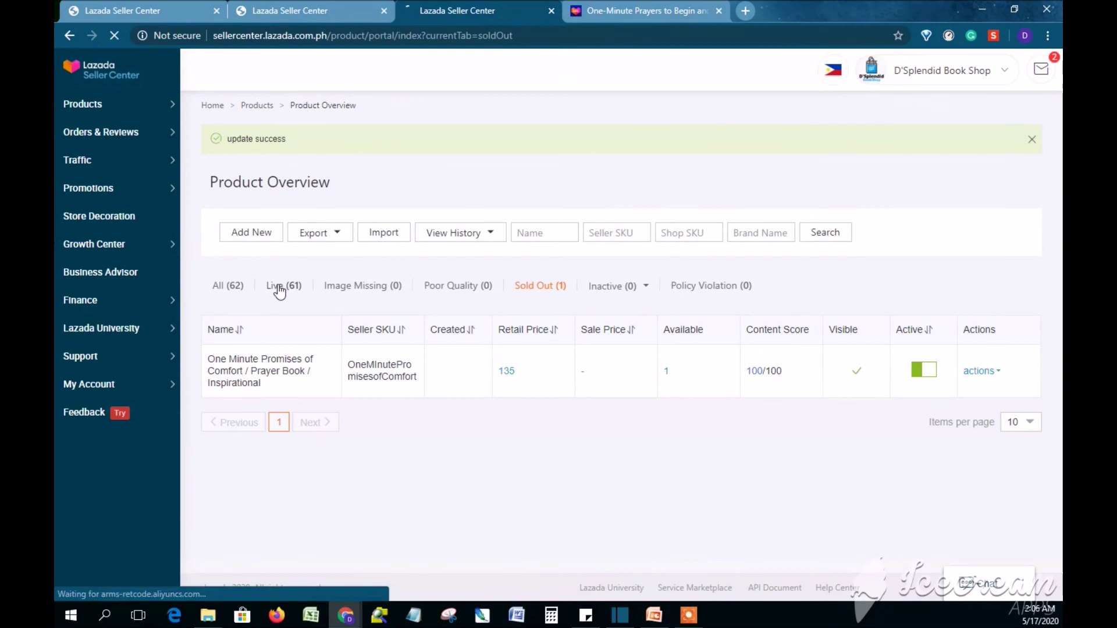